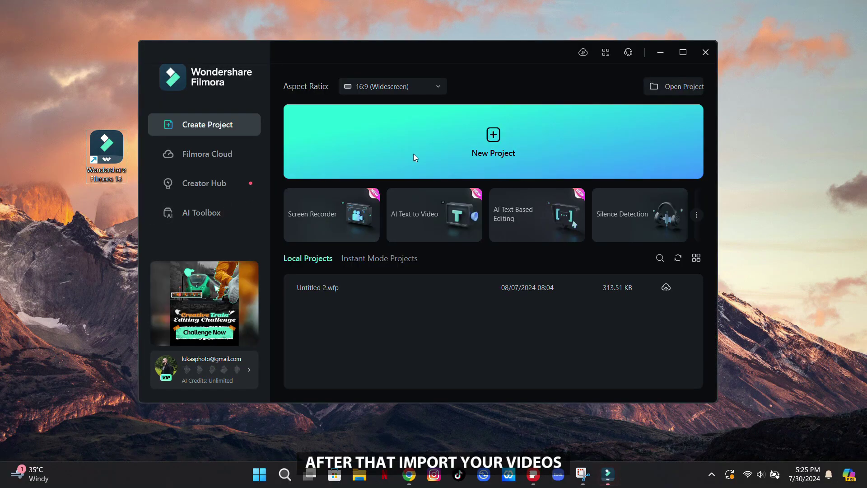
Create a new 16:9 project and import video clips 1 and 2 into the project media
click(414, 156)
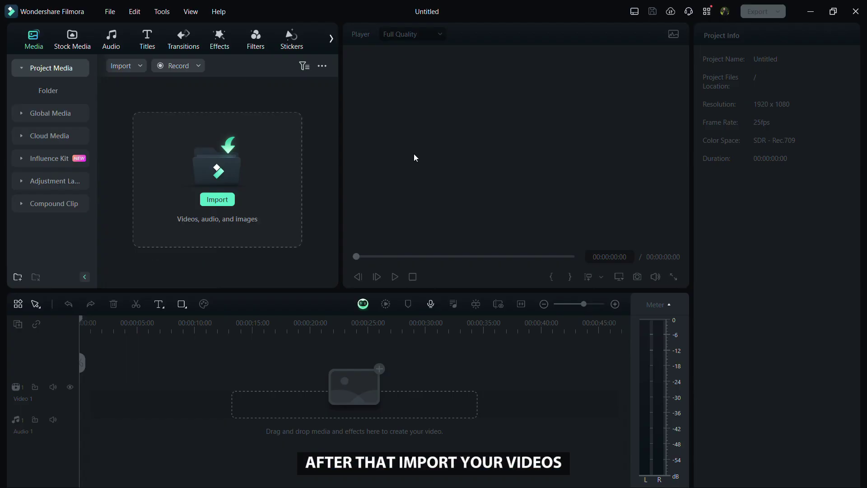
click(267, 162)
drag(267, 161, 160, 124)
click(325, 251)
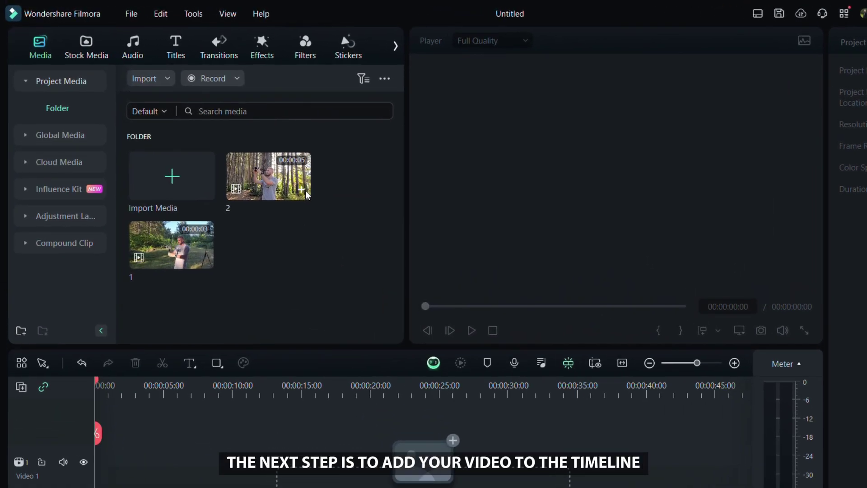
Add clip 2 to the timeline and preview its playback
click(277, 174)
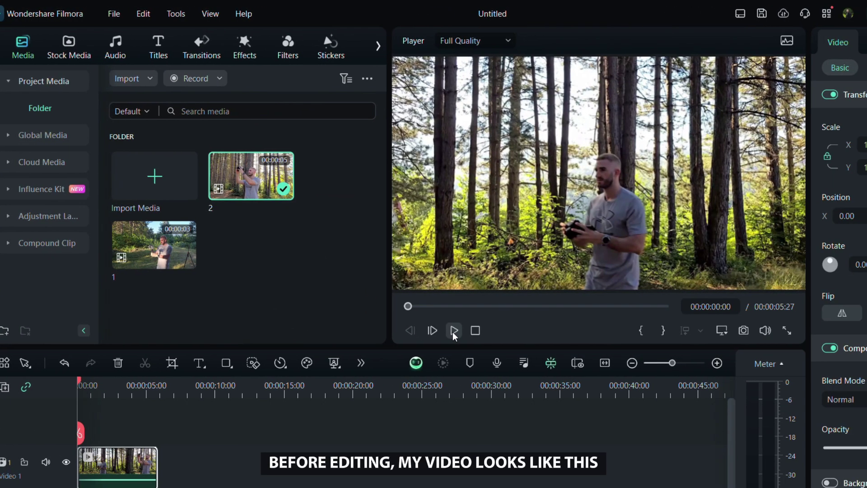
click(472, 330)
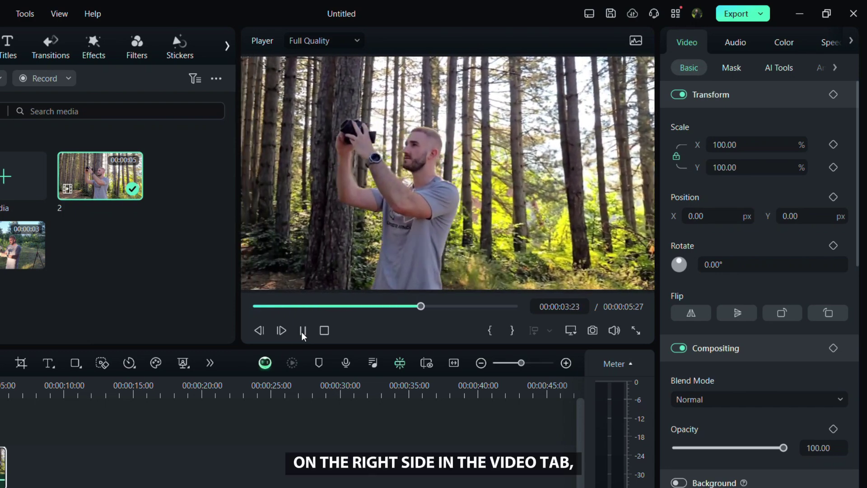
click(303, 331)
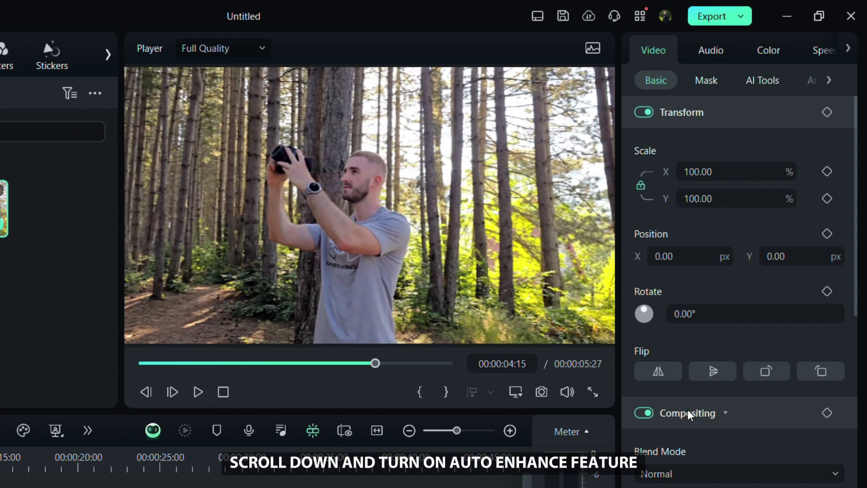
Turn on Auto Enhance for clip 2 and increase its enhancement amount
scroll(689, 414, down, 10)
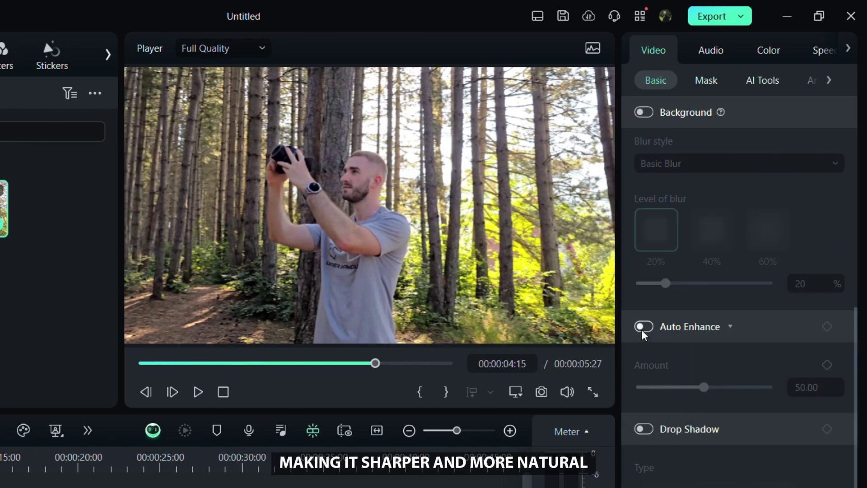
click(700, 388)
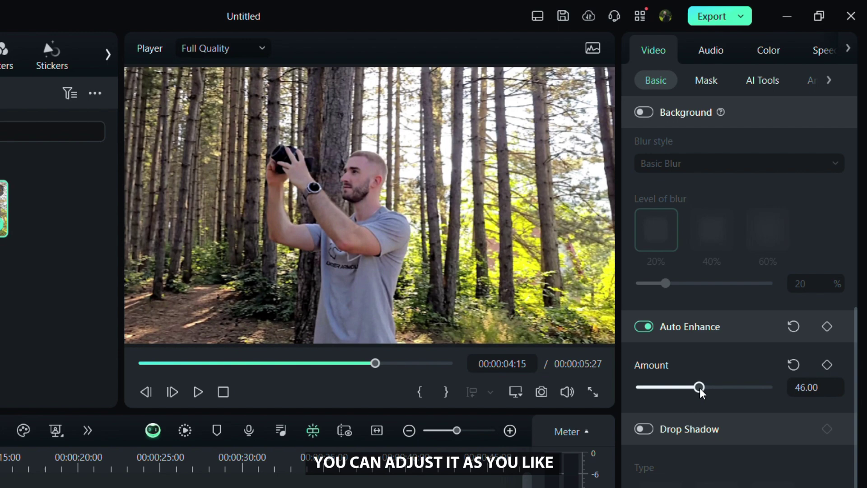
drag(642, 389, 743, 394)
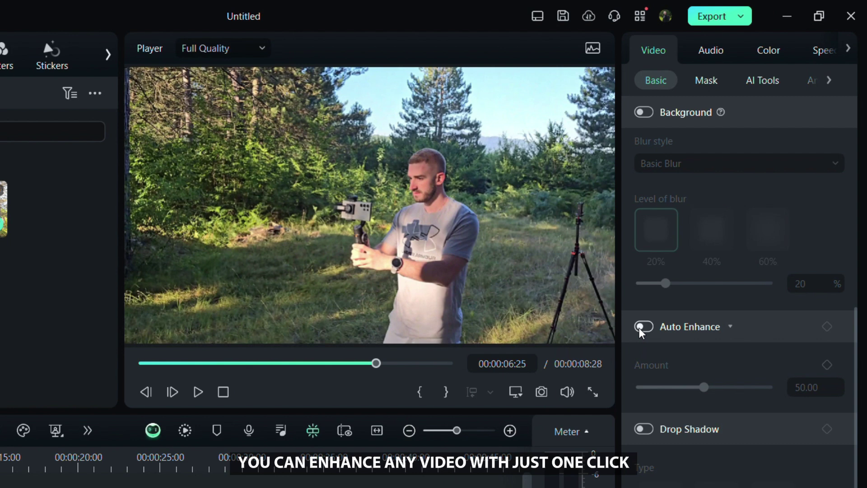
Enable Auto Enhance at an amount of 76 on the second timeline clip and compare the picture with the effect off and on
click(642, 327)
drag(726, 392, 739, 393)
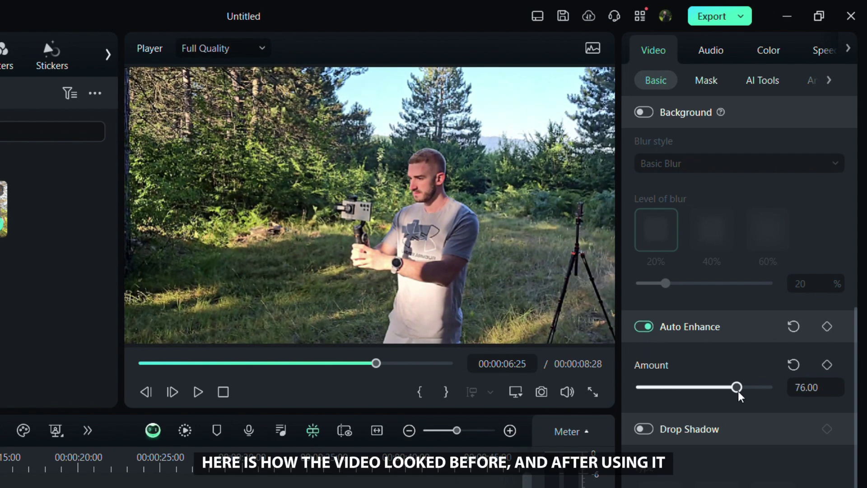
click(643, 327)
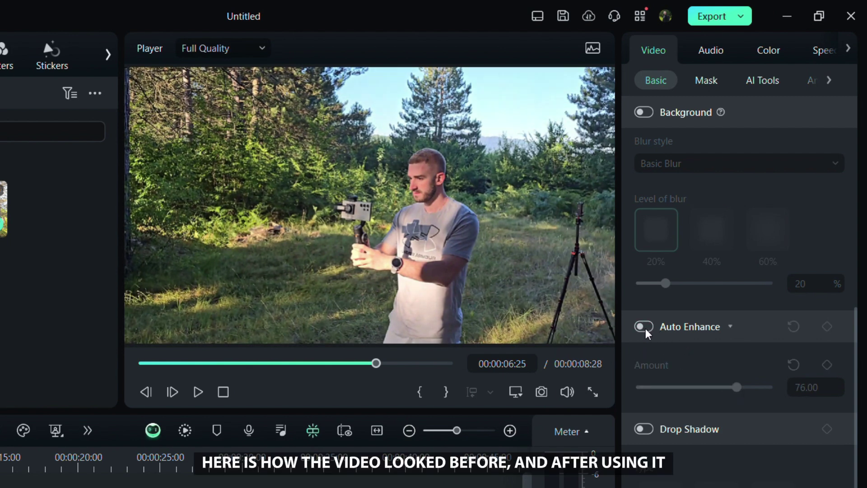
click(646, 332)
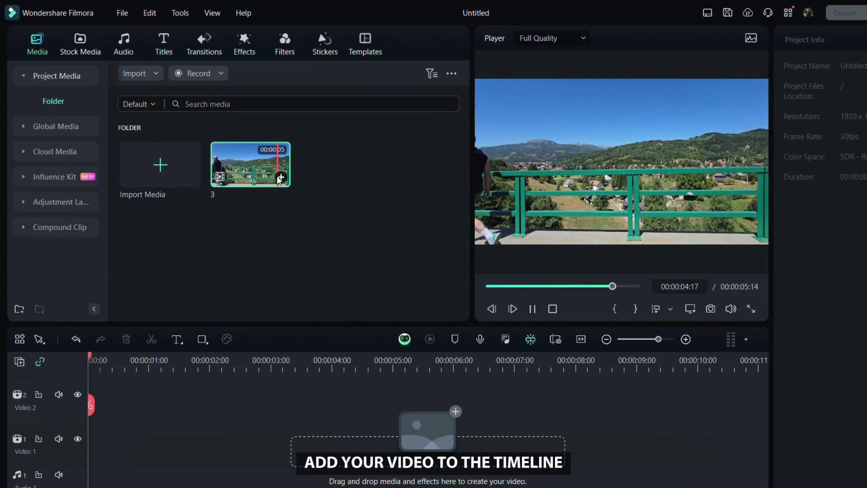
Add clip 3 to the empty timeline and return the playhead to 00:00:00:00
click(280, 177)
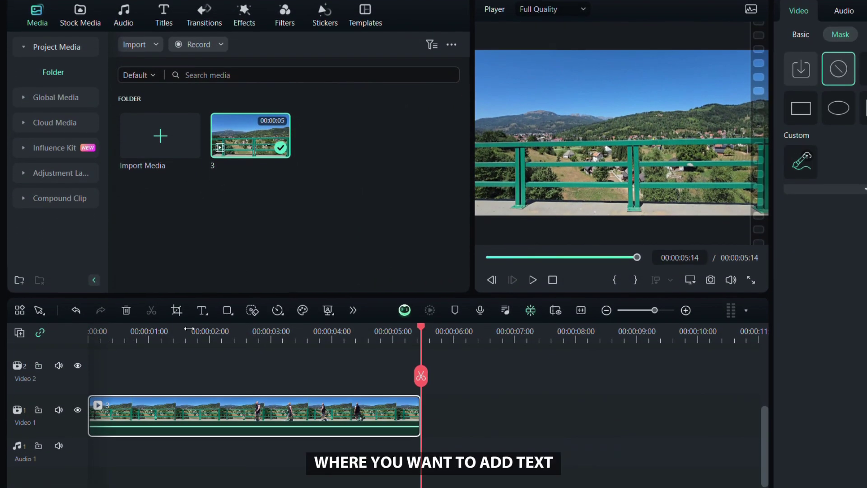
drag(189, 329, 56, 349)
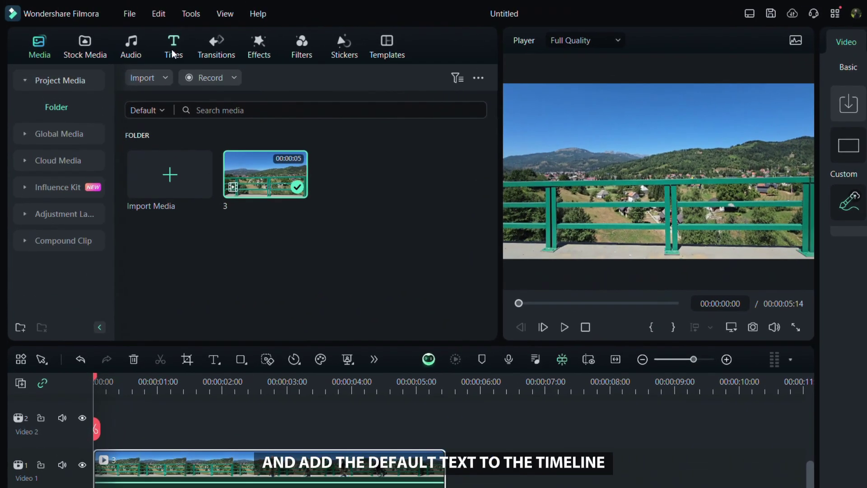
Add the Default Title above clip 3 at the playhead and extend it to the clip's end
click(172, 53)
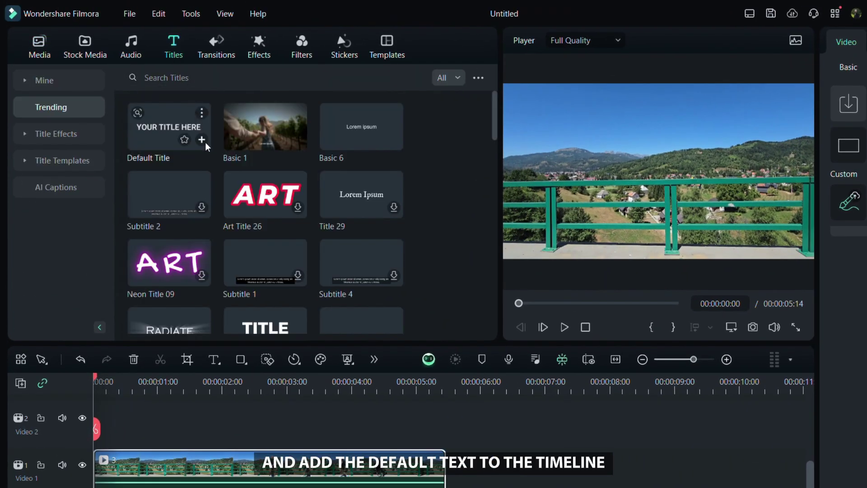
click(204, 141)
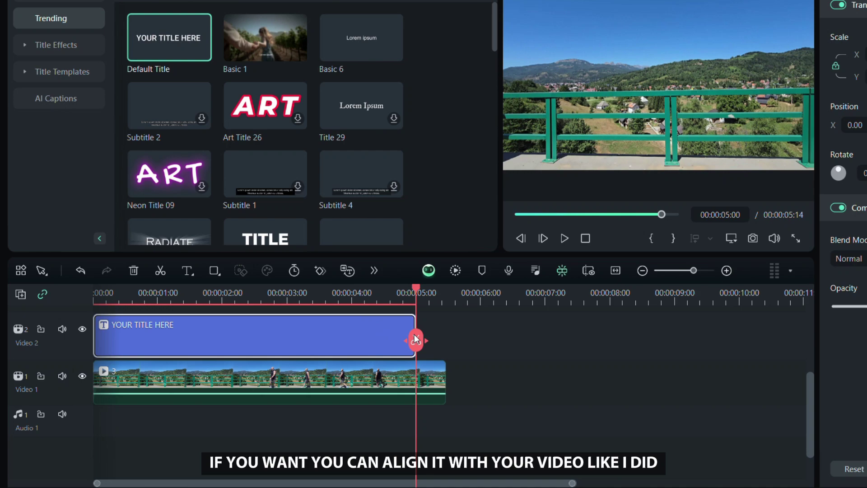
drag(418, 330, 440, 331)
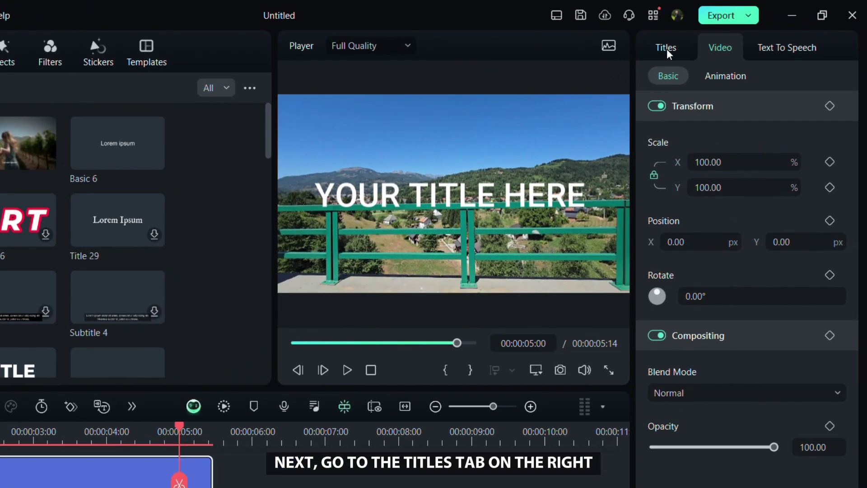
Replace the title's placeholder text with SUBSCRIBE
click(666, 49)
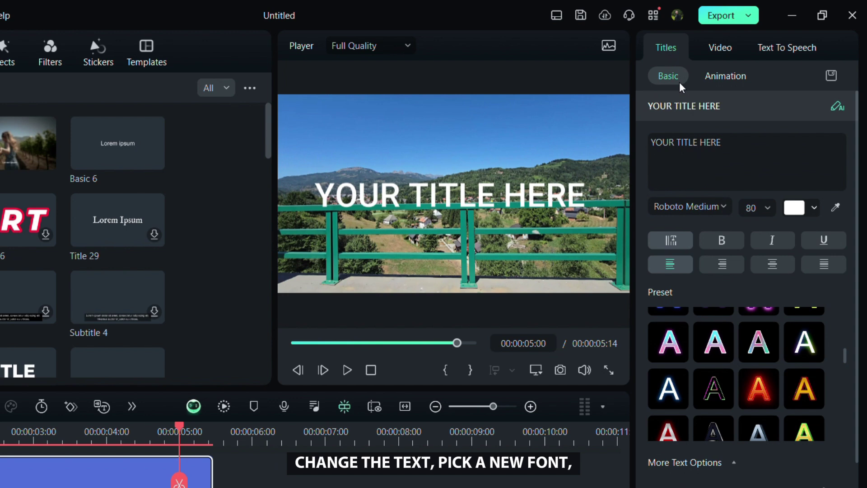
drag(745, 146, 645, 120)
text(SUBSCRIBE)
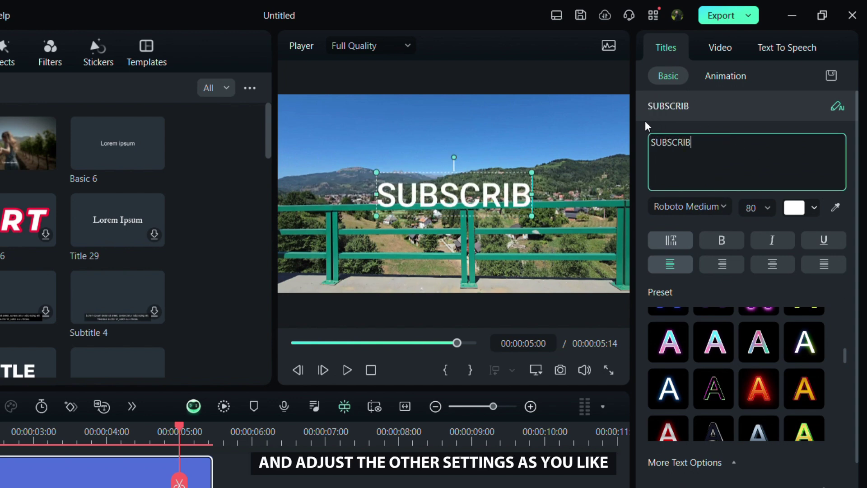
Set the SUBSCRIBE title to the recently used Underway font at size 100
click(686, 206)
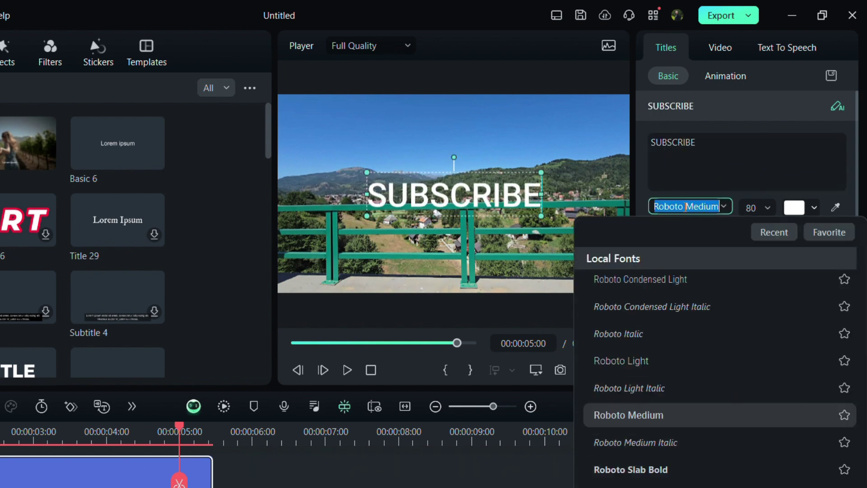
click(764, 233)
click(705, 393)
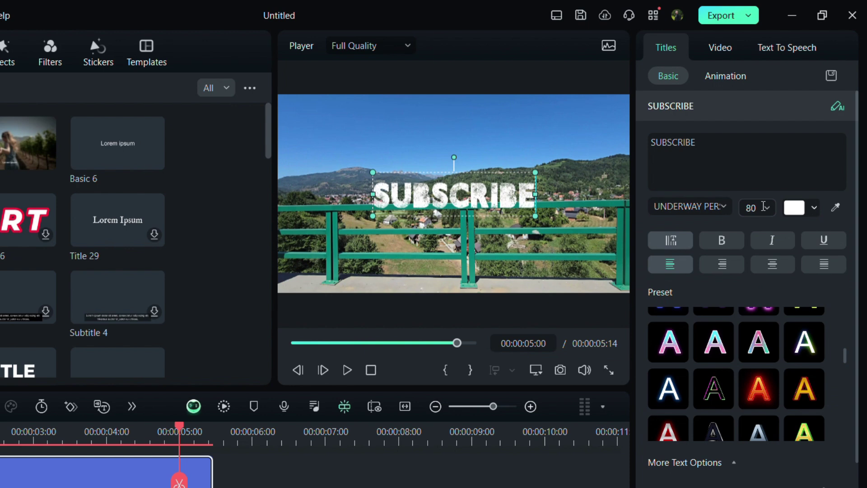
click(767, 210)
click(752, 303)
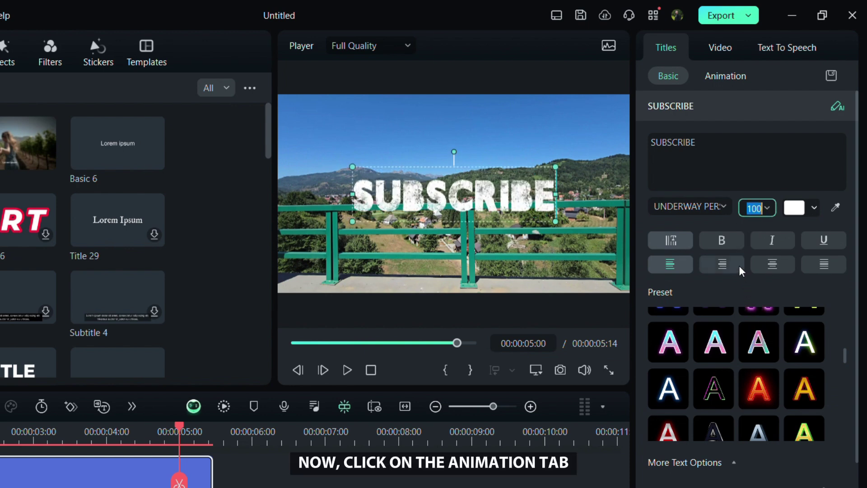
Apply the Drop1 out animation to the SUBSCRIBE title with a duration of about 1.1 s
click(723, 84)
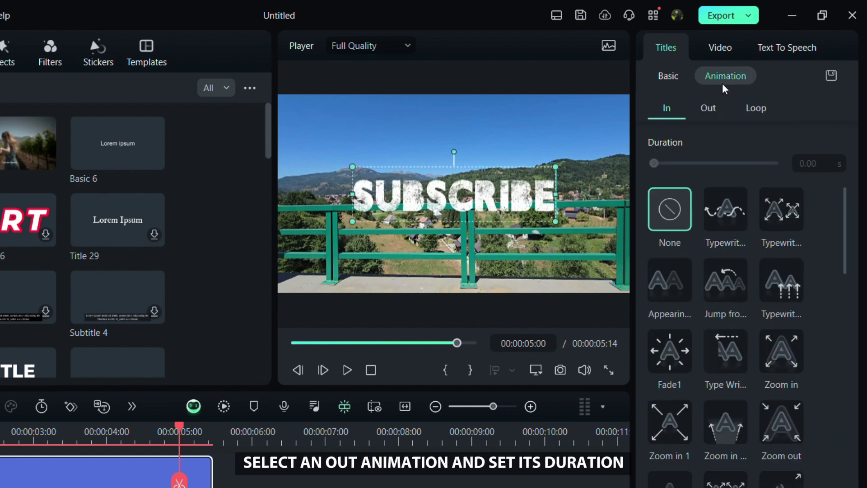
click(715, 112)
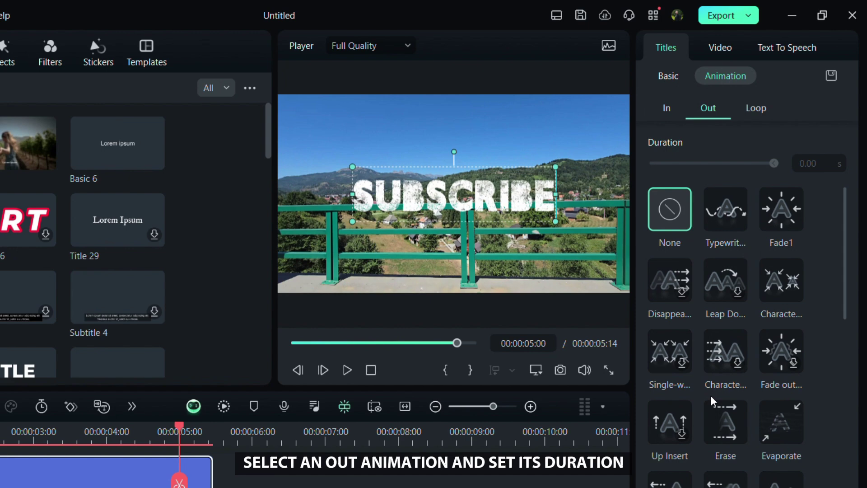
scroll(707, 407, down, 10)
scroll(704, 419, down, 4)
click(670, 413)
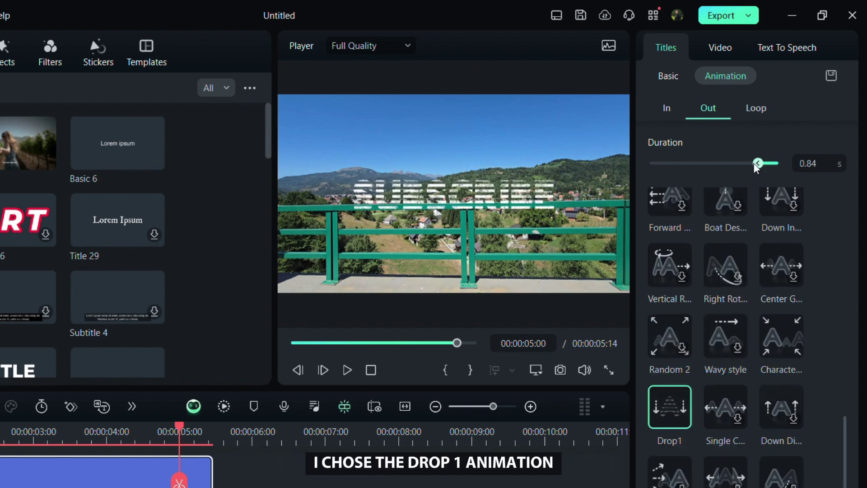
drag(758, 163, 753, 163)
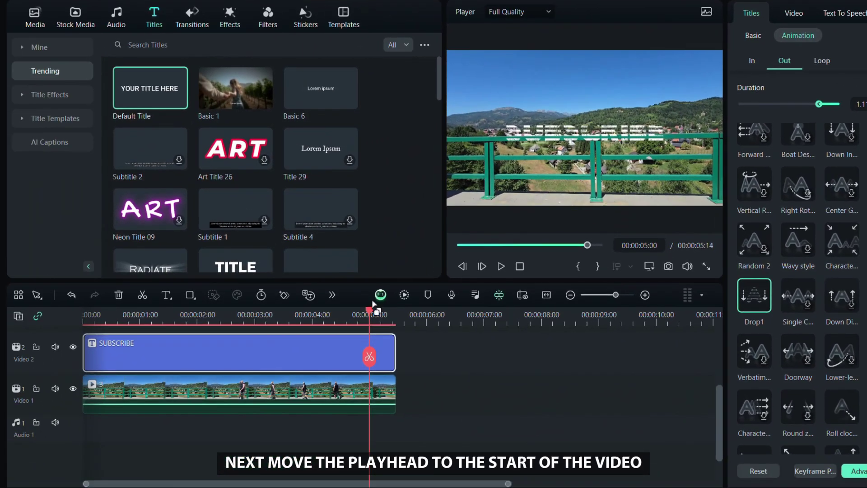
Return the playhead to the start and place a second copy of clip 3 on the track above the title
drag(368, 313, 85, 313)
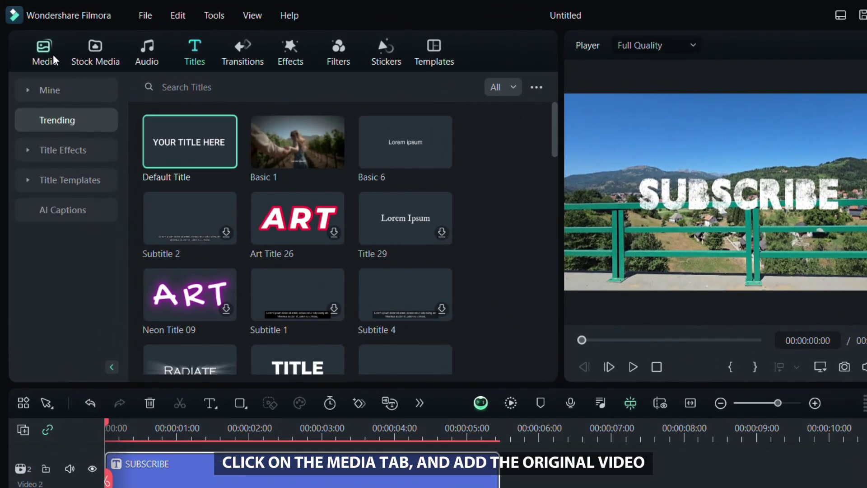
click(53, 54)
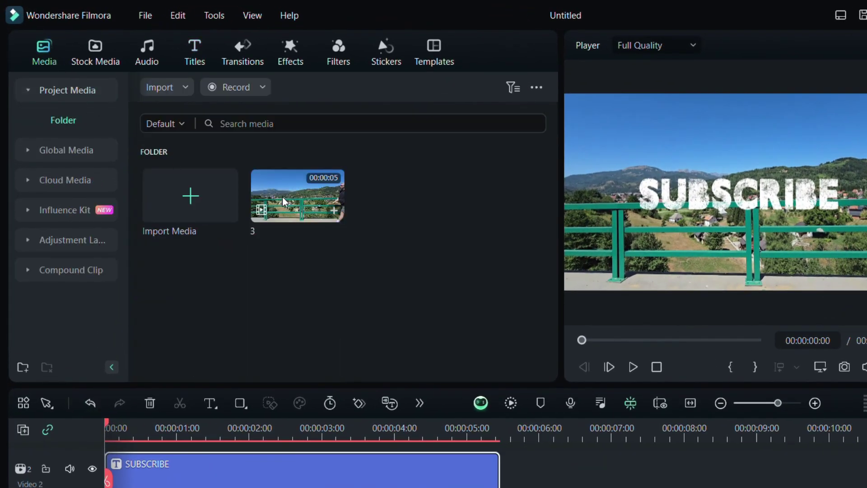
drag(282, 196, 118, 456)
drag(90, 344, 76, 388)
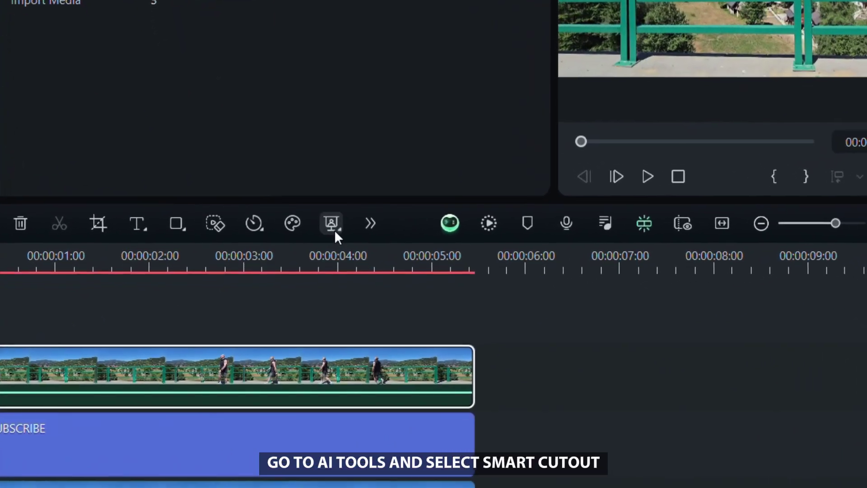
Open Smart Cutout for the upper copy of clip 3 and move to 00:00:02:08, where the walking man is visible
click(335, 231)
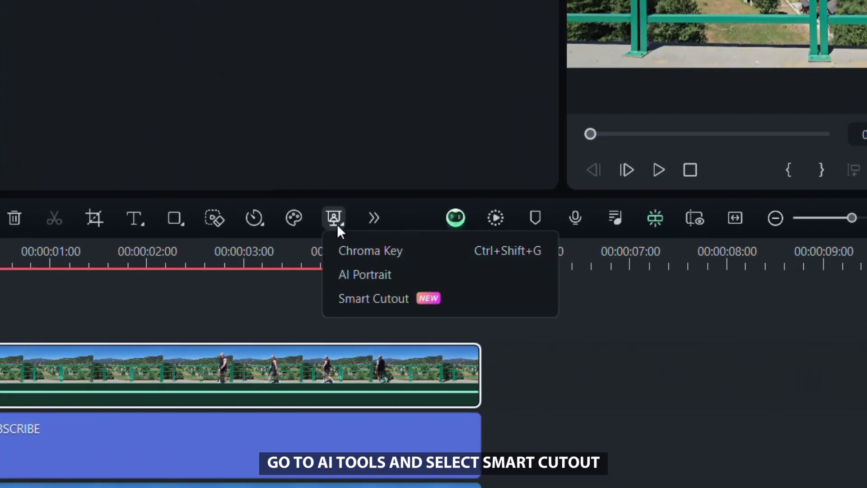
click(360, 299)
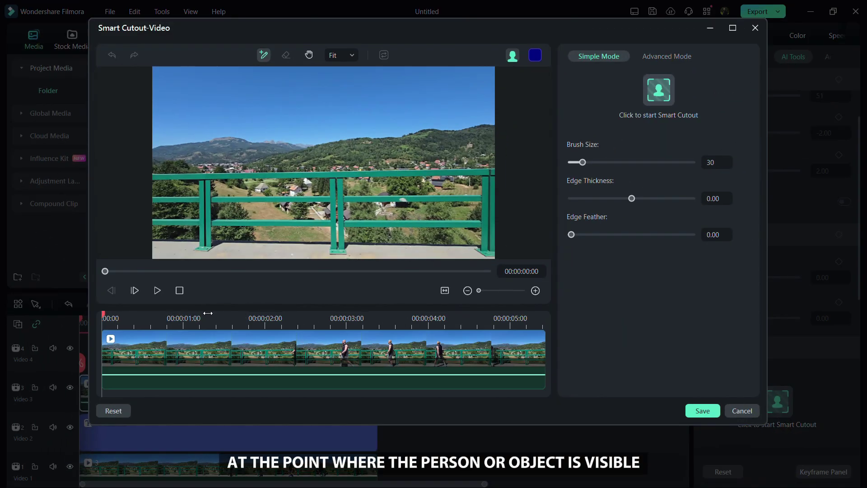
drag(215, 325, 289, 338)
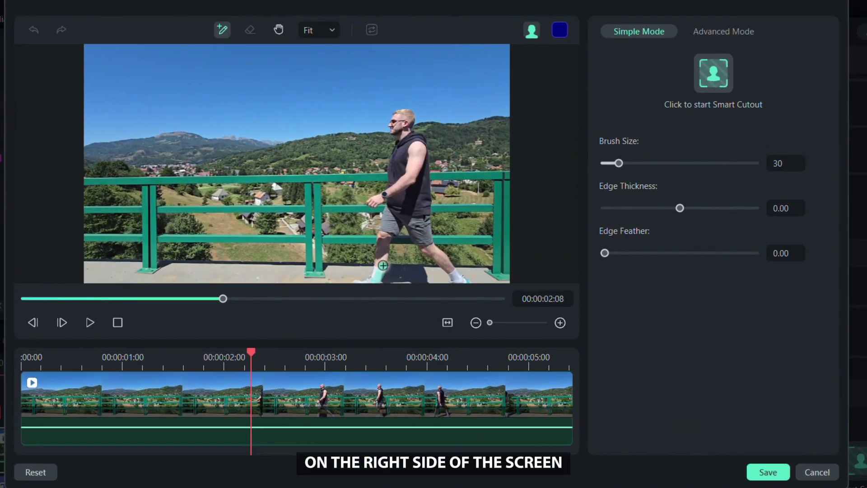
Brush over the walking man's body, run Smart Cutout on the clip and save the cutout
drag(395, 186, 403, 116)
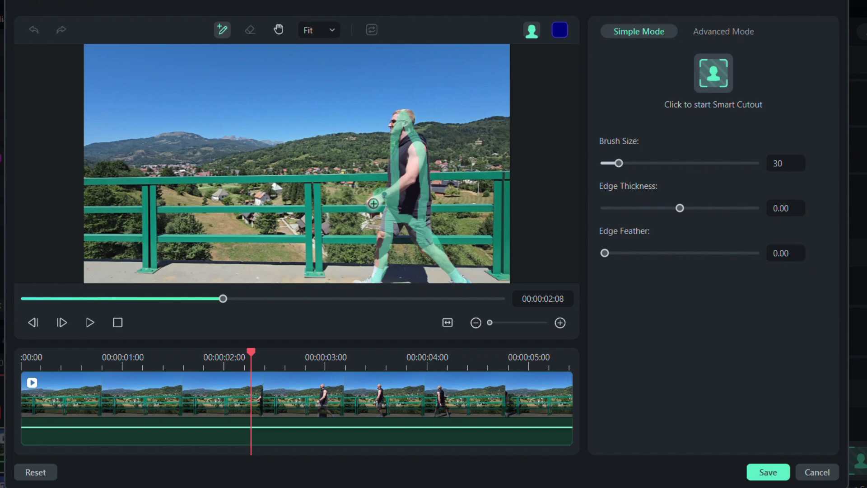
drag(373, 204, 399, 200)
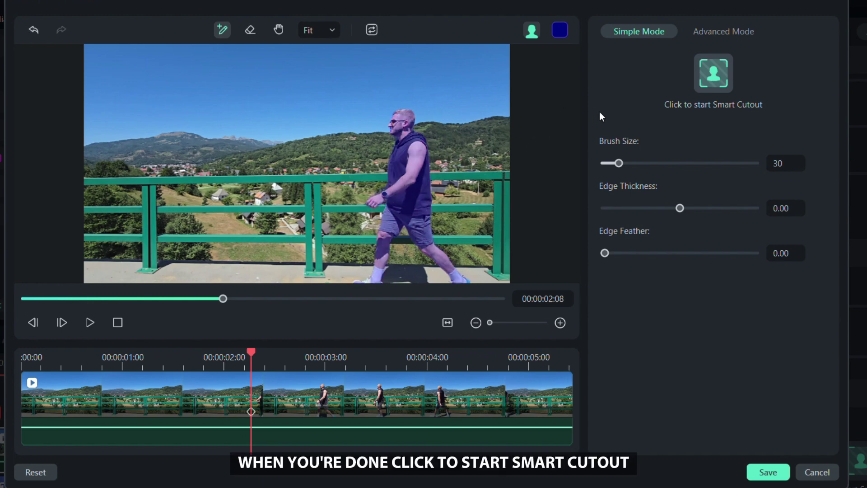
click(711, 82)
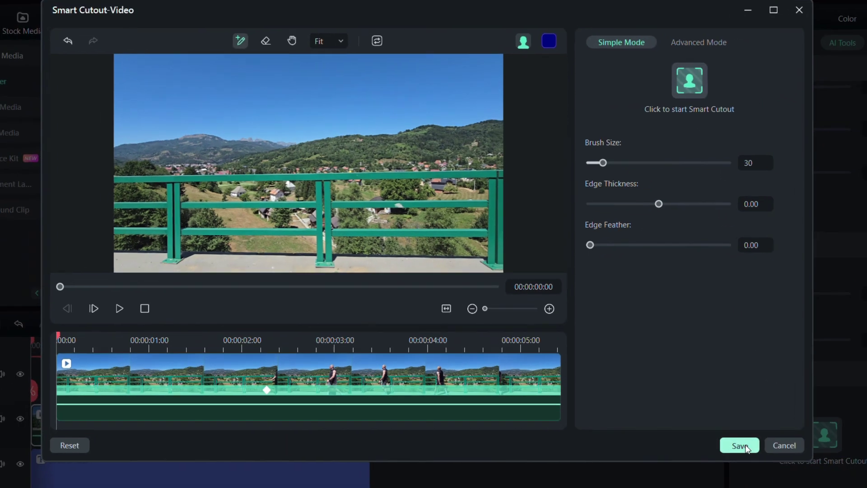
click(771, 472)
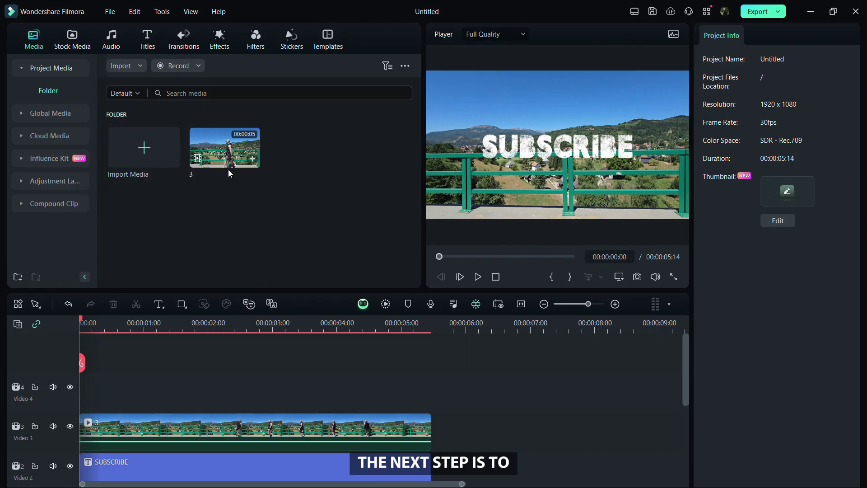
Place another copy of clip 3 on the track above the others and move the playhead to 00:00:01:26
drag(226, 154, 83, 397)
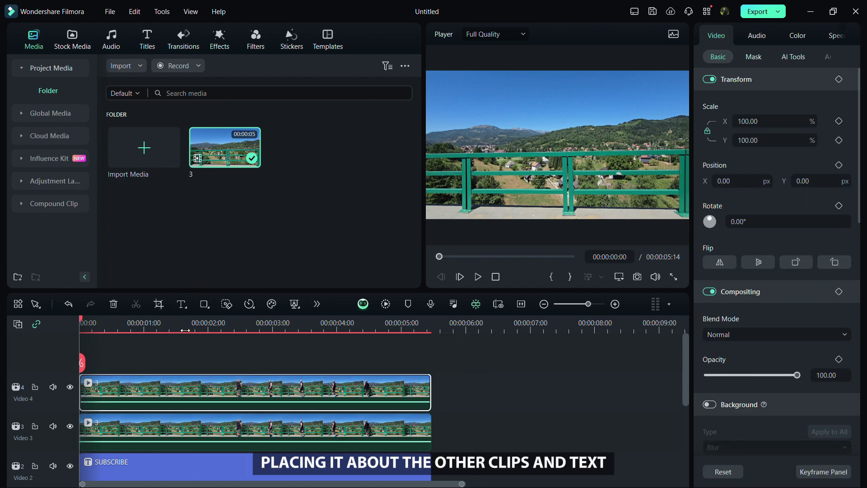
drag(186, 330, 199, 335)
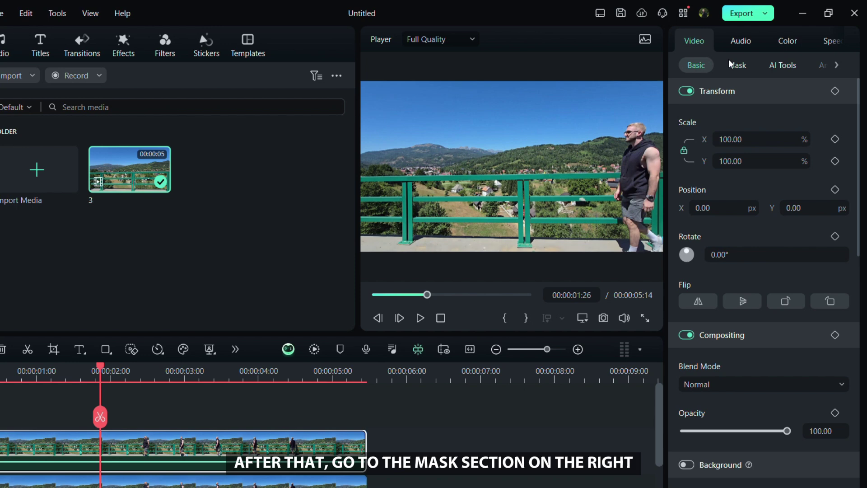
Apply a linear mask to the topmost copy of clip 3 and invert it
click(731, 64)
click(806, 137)
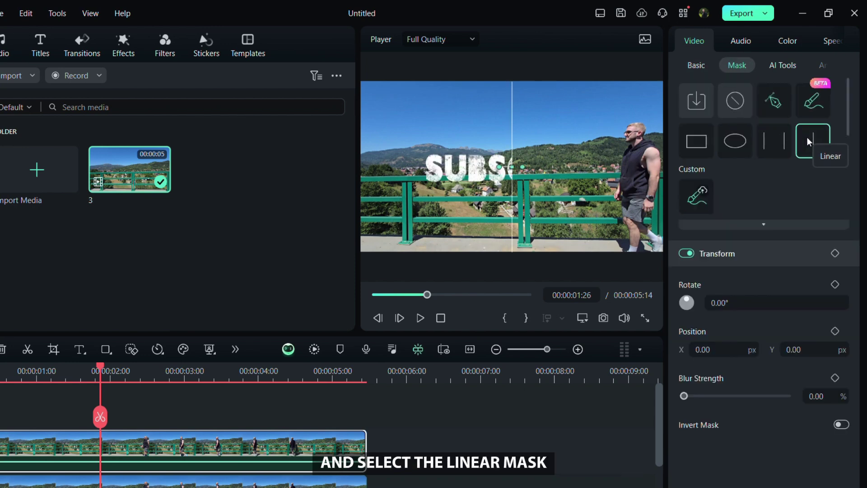
click(841, 425)
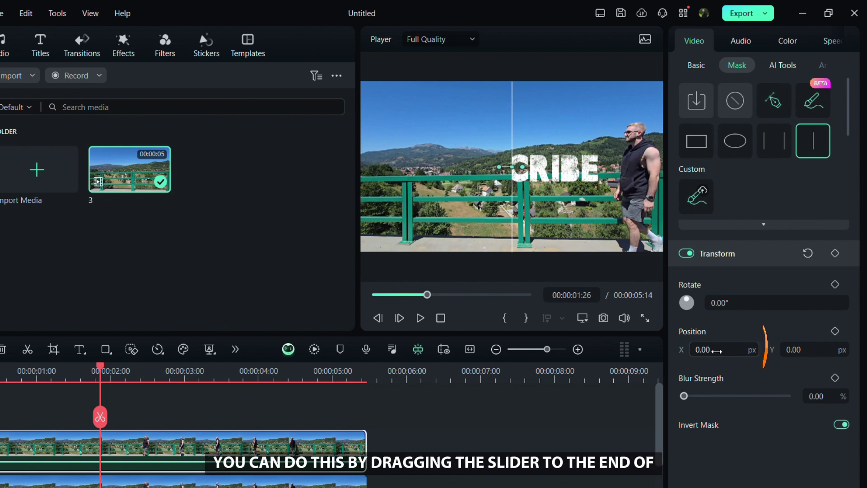
Set the mask's X position to 791 px, over the walking man, and add a position keyframe at 00:00:01:26
drag(718, 351, 759, 351)
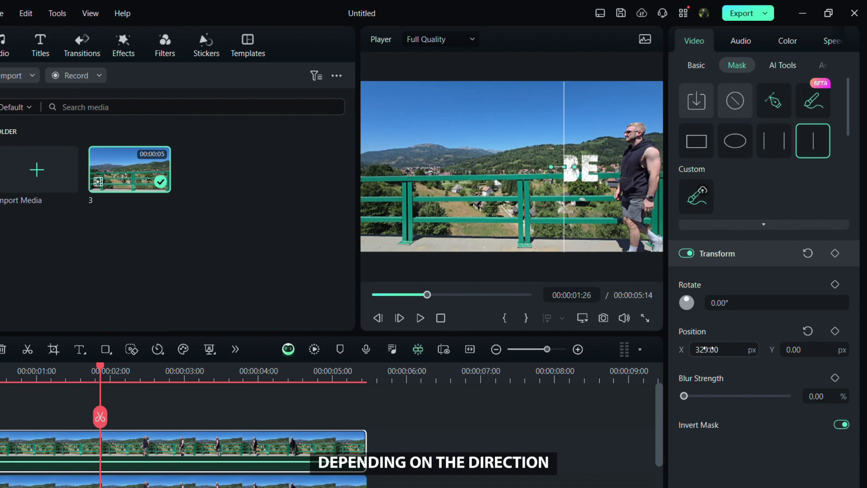
drag(706, 349, 760, 349)
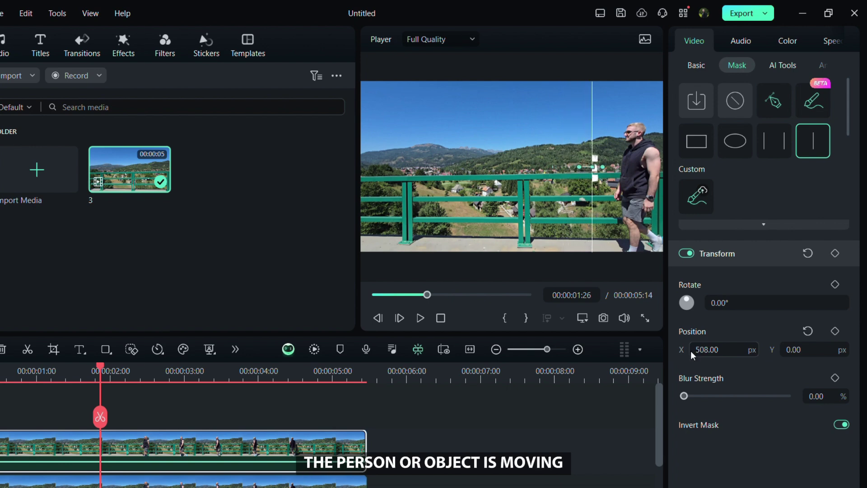
drag(696, 349, 824, 349)
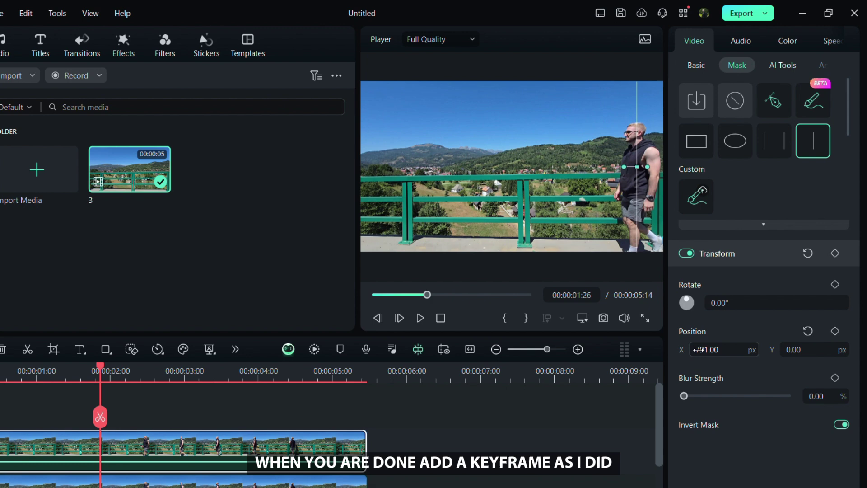
click(836, 331)
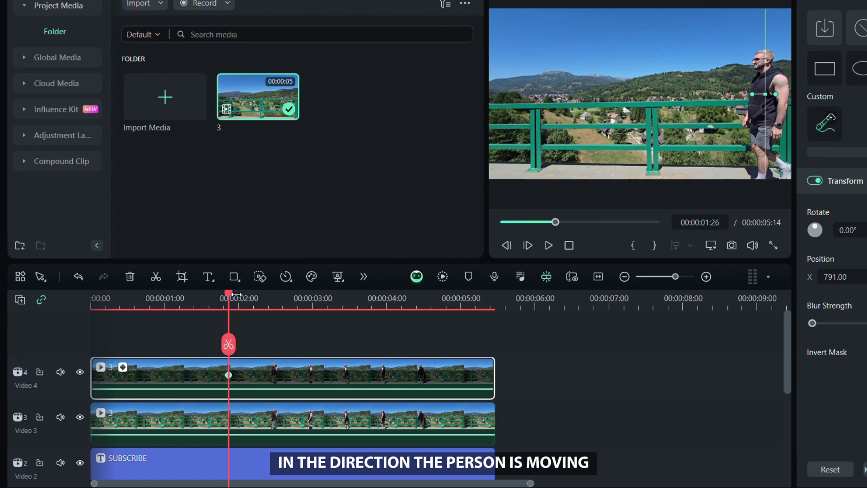
Keyframe the mask's X position frame by frame to follow the walking man until all SUBSCRIBE letters are revealed, and play the result
key(Right)
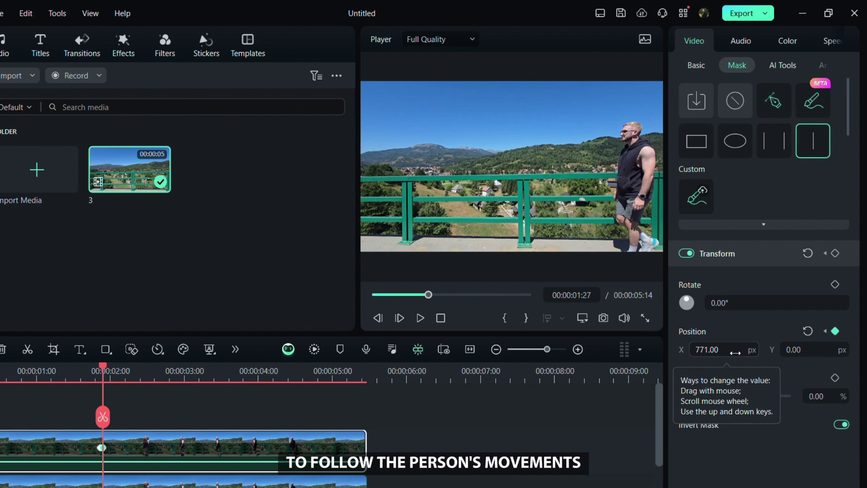
key(Right)
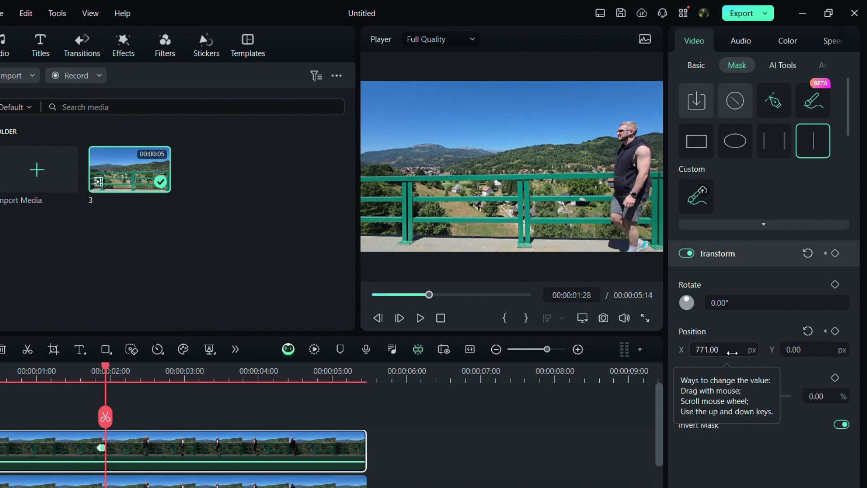
drag(723, 349, 705, 349)
key(Right)
key(Right)
key(Right)
key(Right)
key(Right)
key(Right)
key(Right)
key(Right)
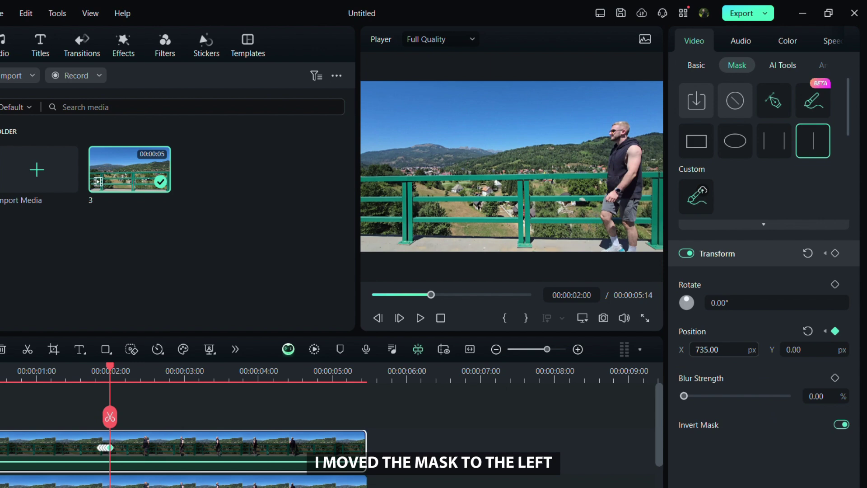
key(Right)
key(Right)
key(Right)
key(Right)
key(Right)
key(Right)
key(Right)
key(Right)
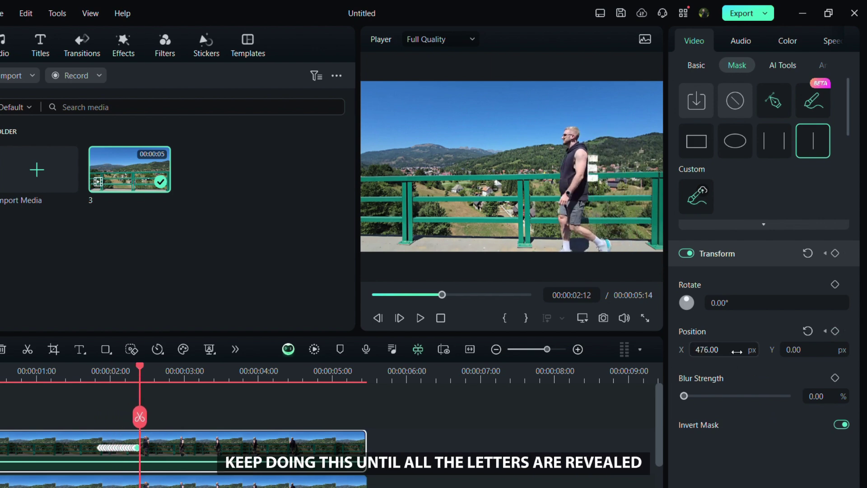
key(Right)
key(Right)
key(Right)
key(Right)
key(Right)
key(Right)
key(Right)
key(Right)
drag(777, 352, 753, 352)
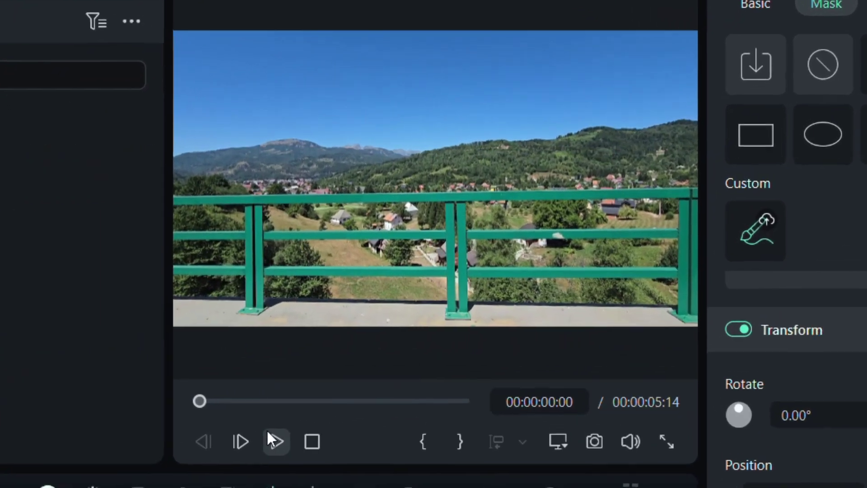
click(328, 398)
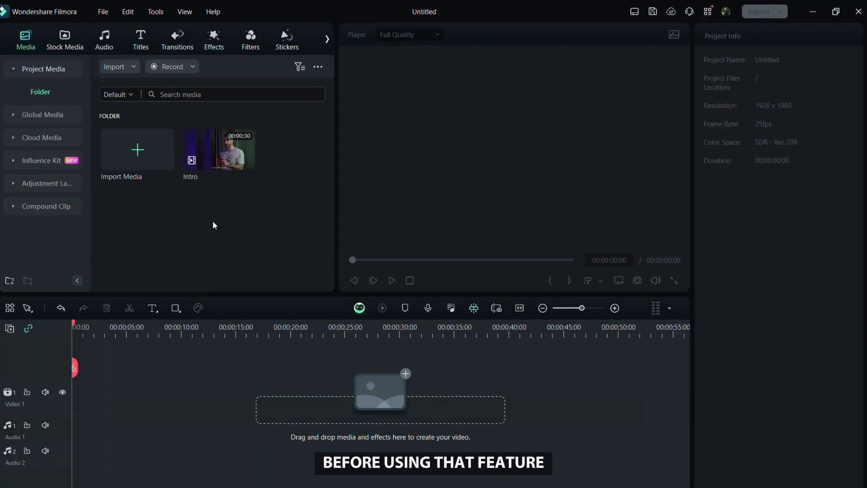
Preview the Intro clip and add it to the first video track of the empty timeline
double_click(219, 149)
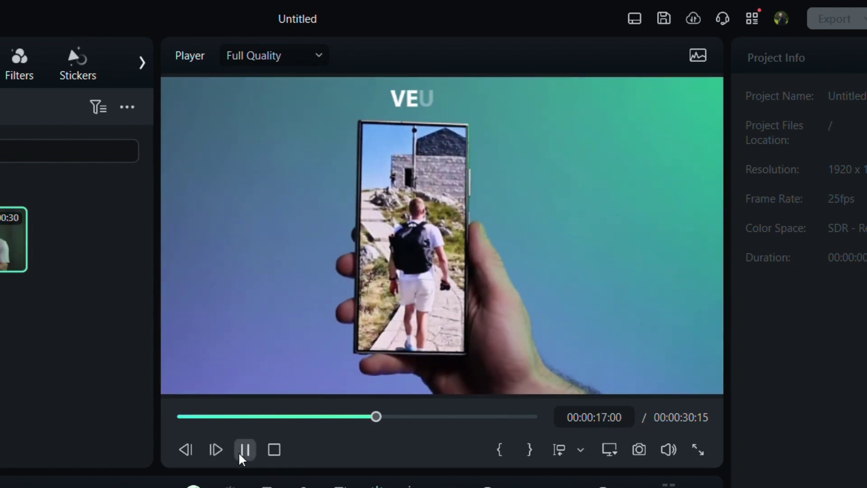
click(244, 449)
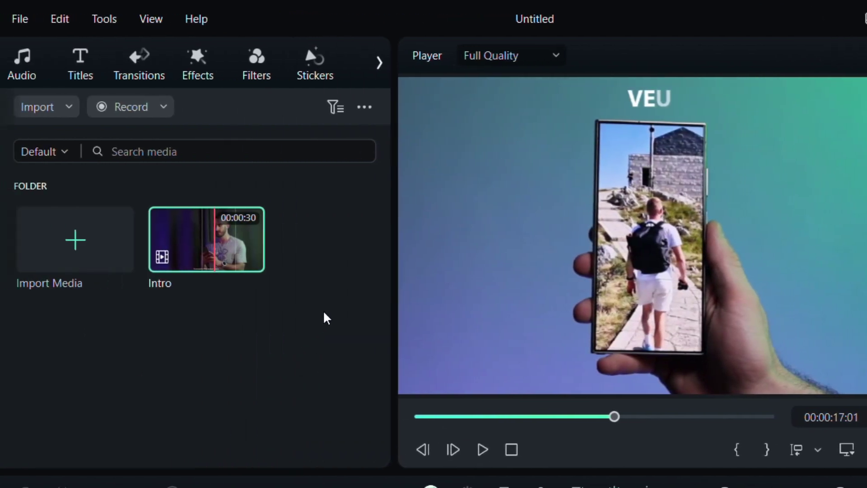
mouse_move(55, 260)
click(408, 258)
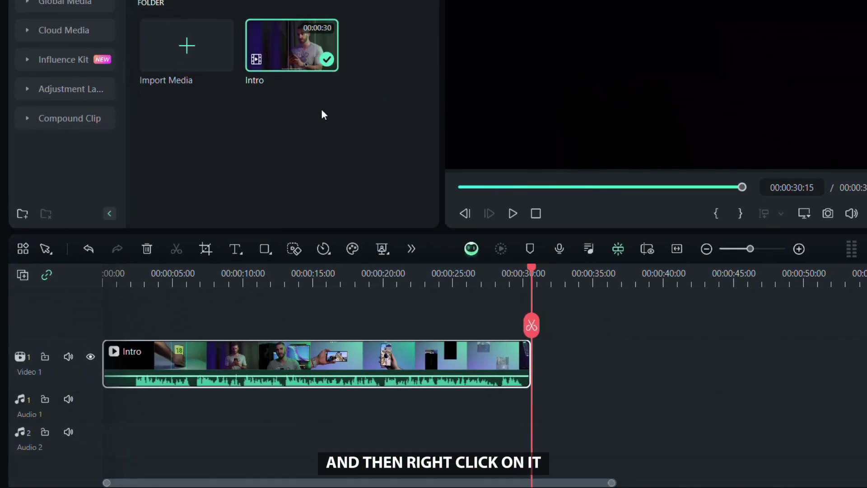
Open AI Translation for the Intro clip on the timeline, with the translation type Translate voice and text
right_click(331, 355)
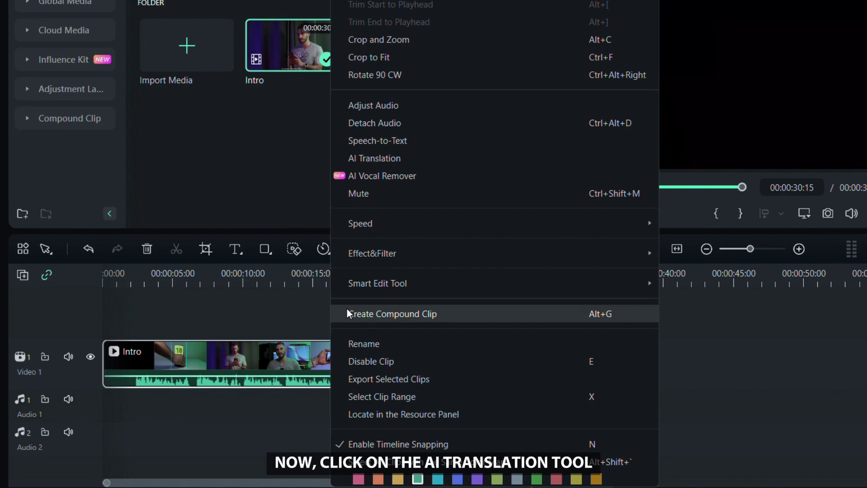
click(375, 159)
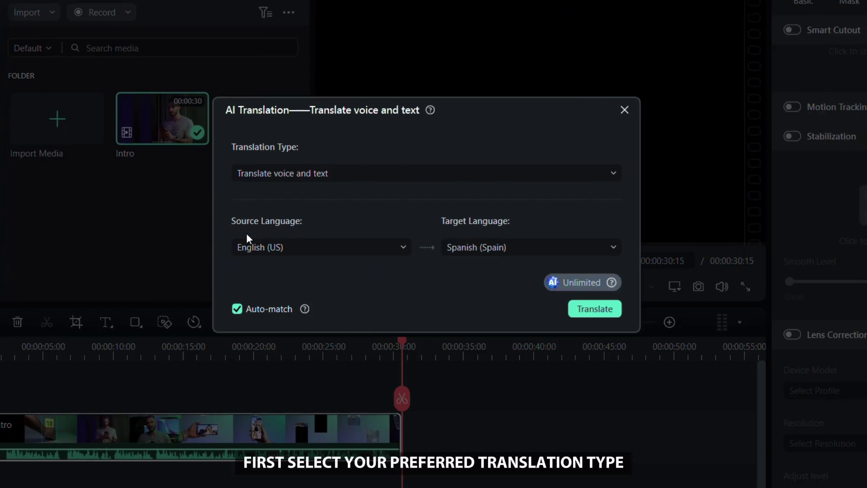
click(272, 175)
click(273, 175)
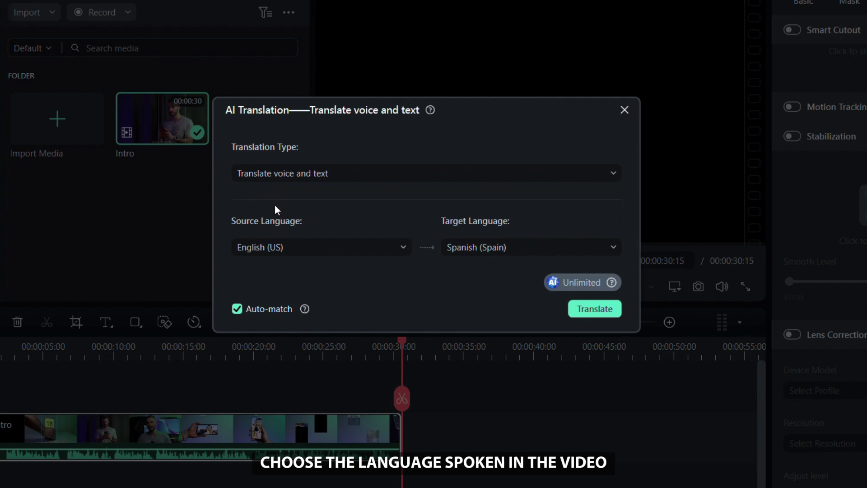
Translate the clip from English (US) to German (Germany) and close the list of voice-text services
click(278, 251)
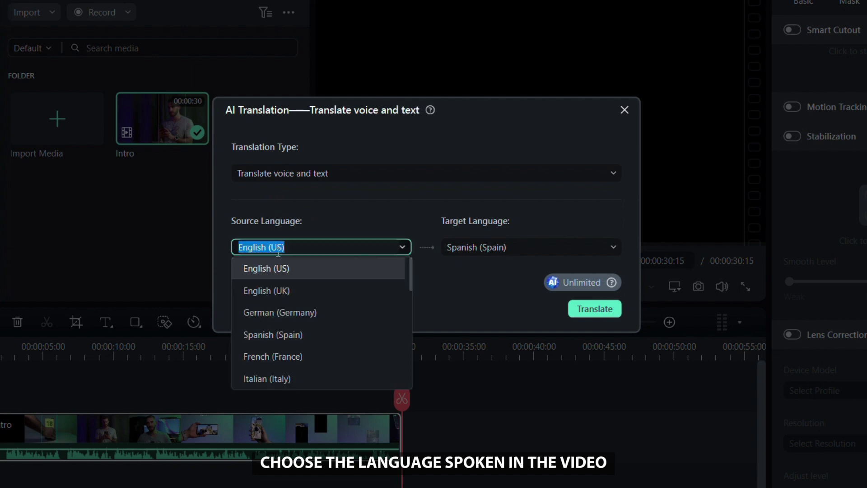
click(277, 268)
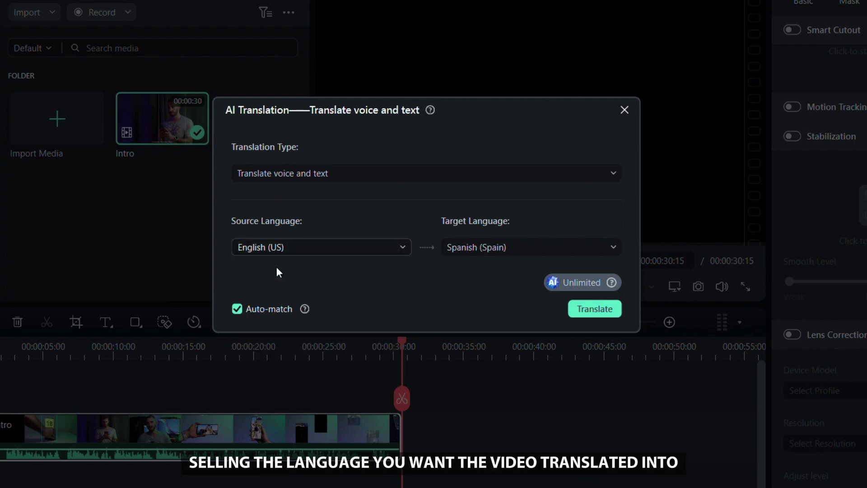
click(487, 253)
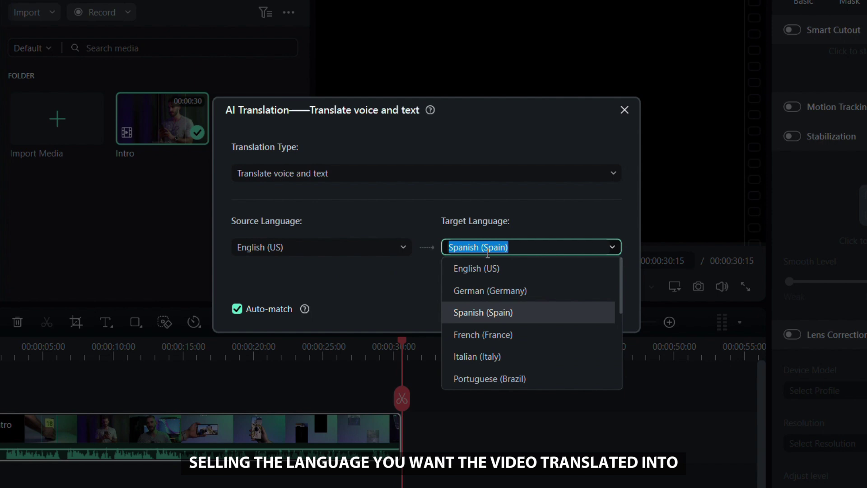
click(488, 290)
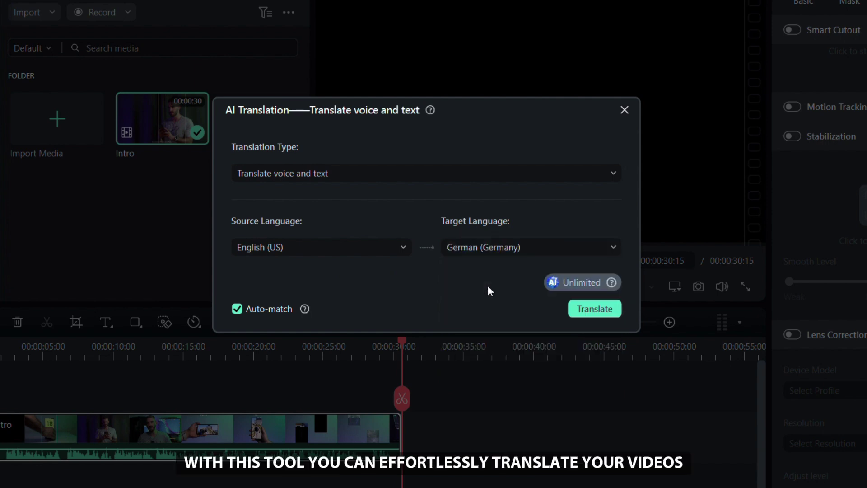
click(591, 310)
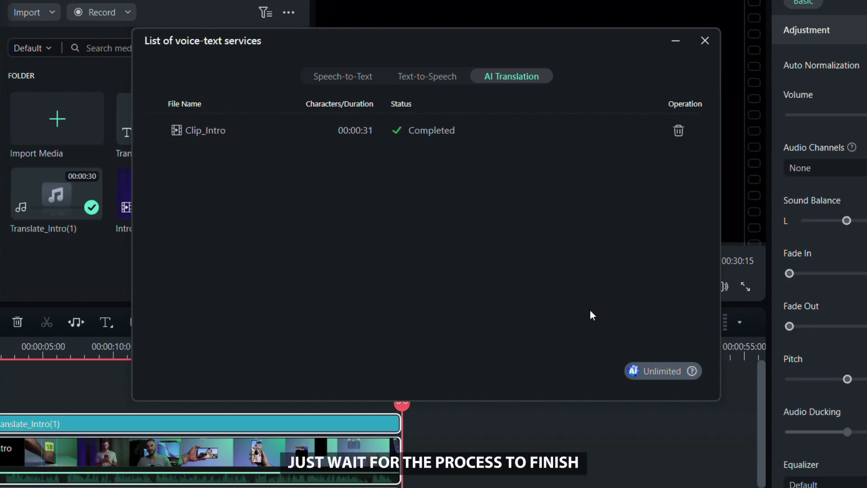
click(705, 40)
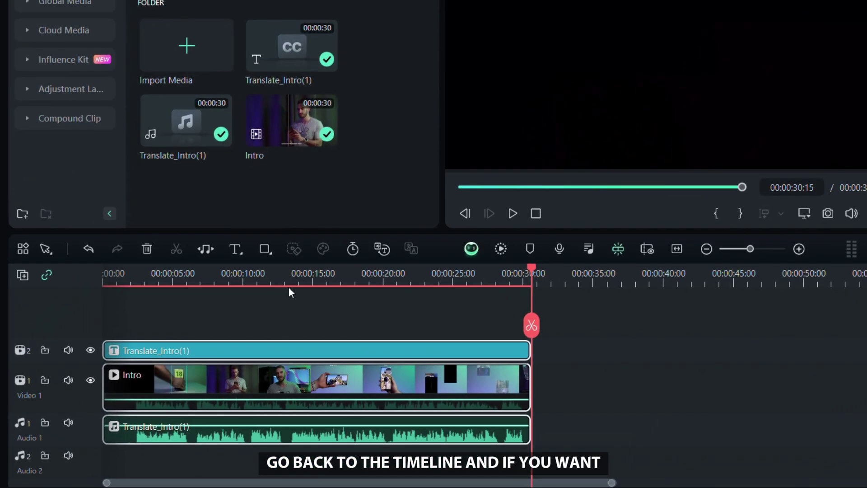
Delete the translated subtitle clip from the timeline and play the translated Intro video from the start
click(201, 335)
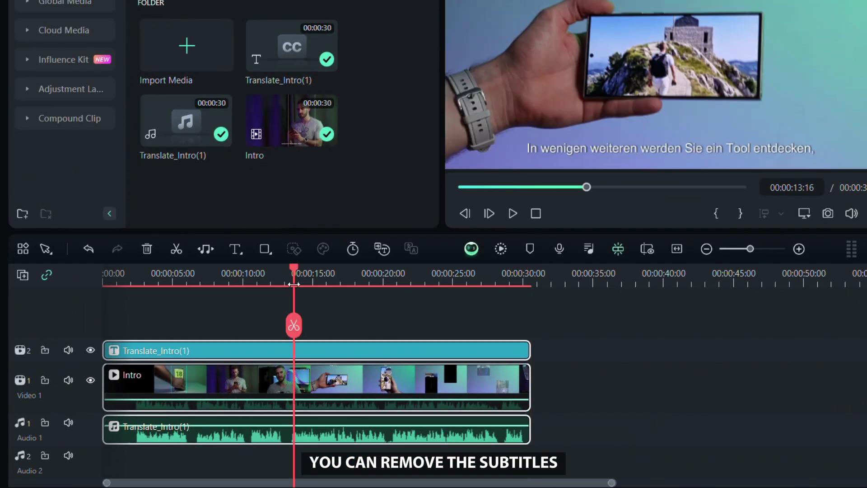
click(298, 345)
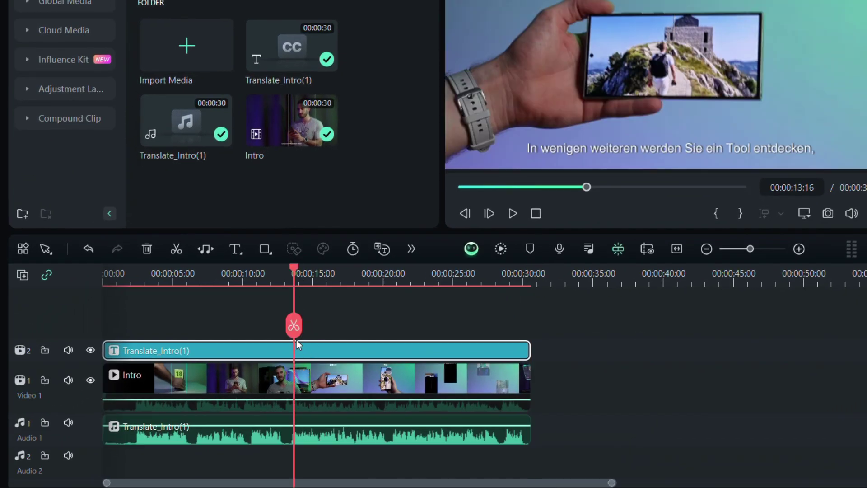
click(150, 248)
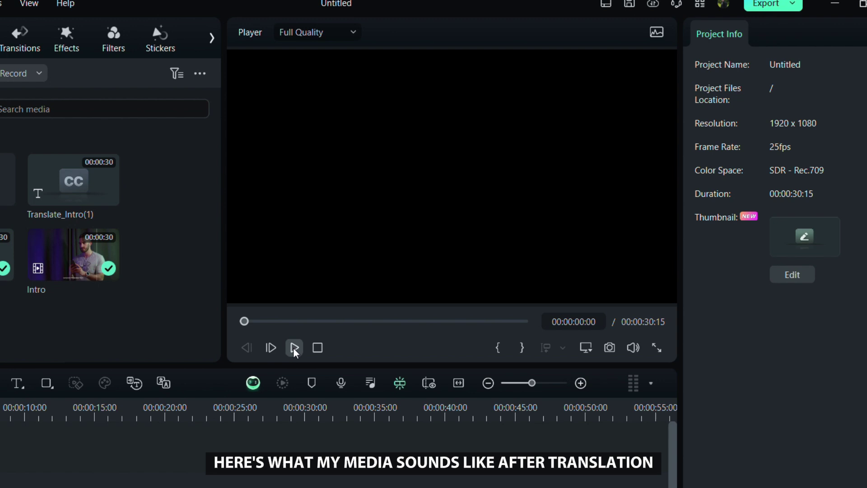
click(512, 214)
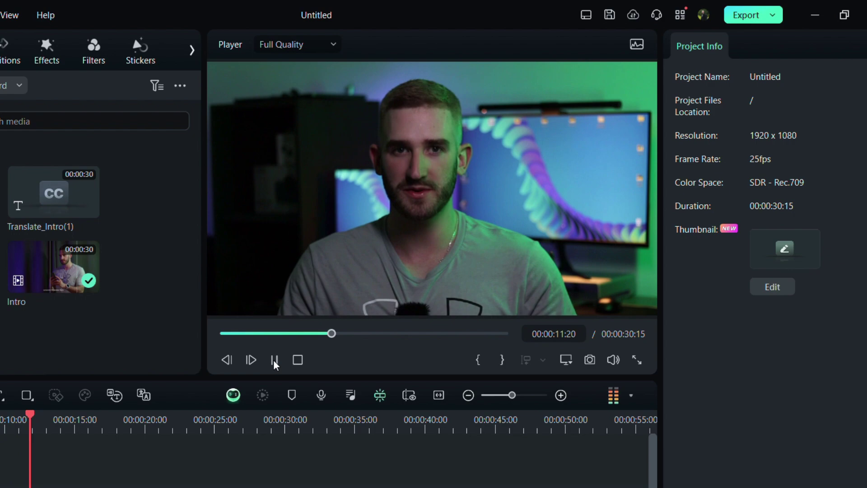
click(274, 360)
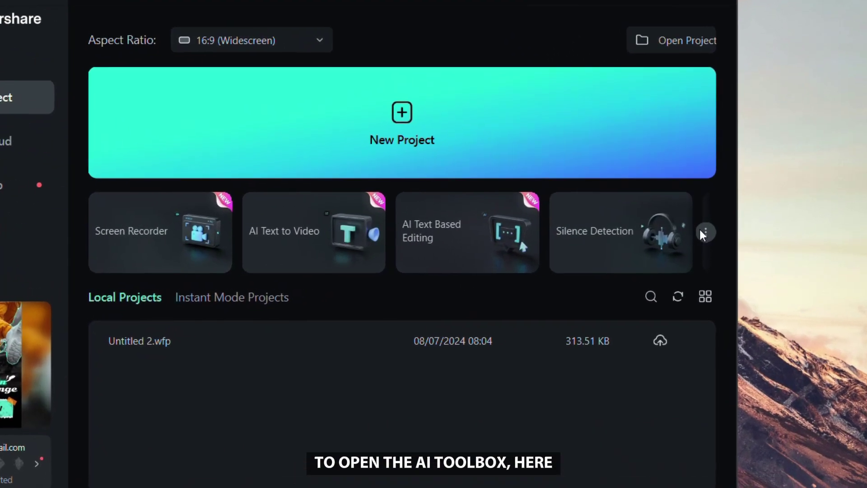
Open AI Copywriting from the AI Toolbox and choose Youtube Video Ideas as the content to write
click(705, 232)
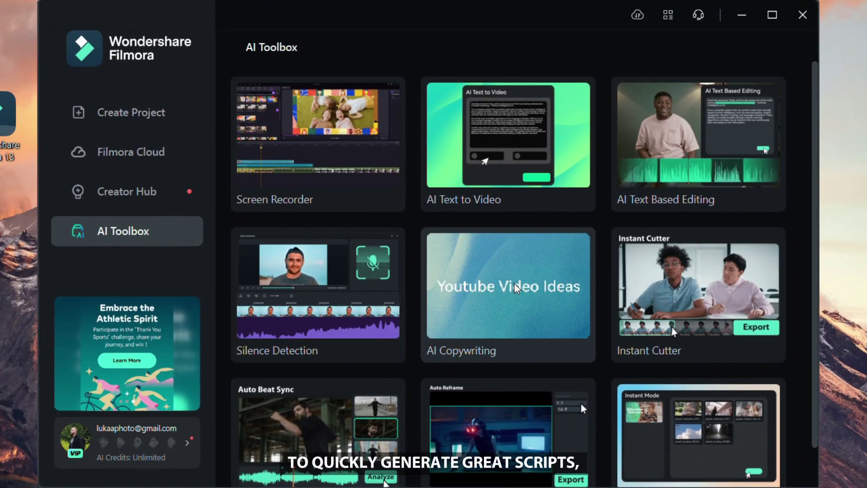
click(514, 282)
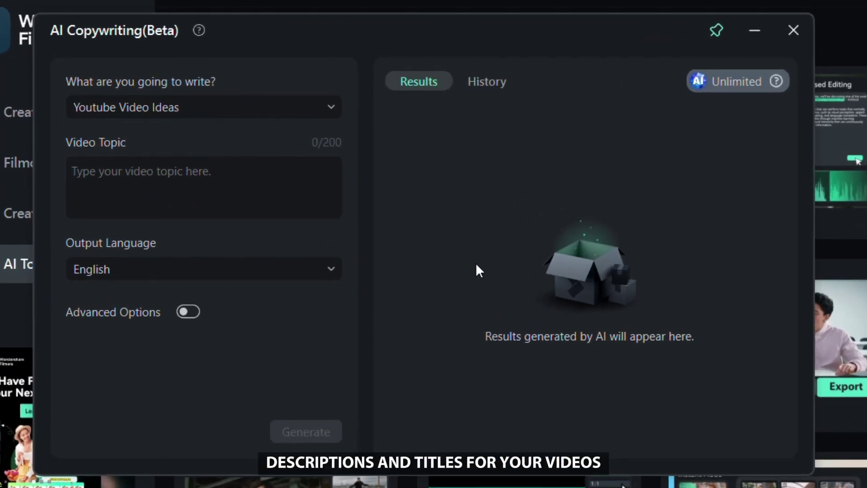
click(273, 114)
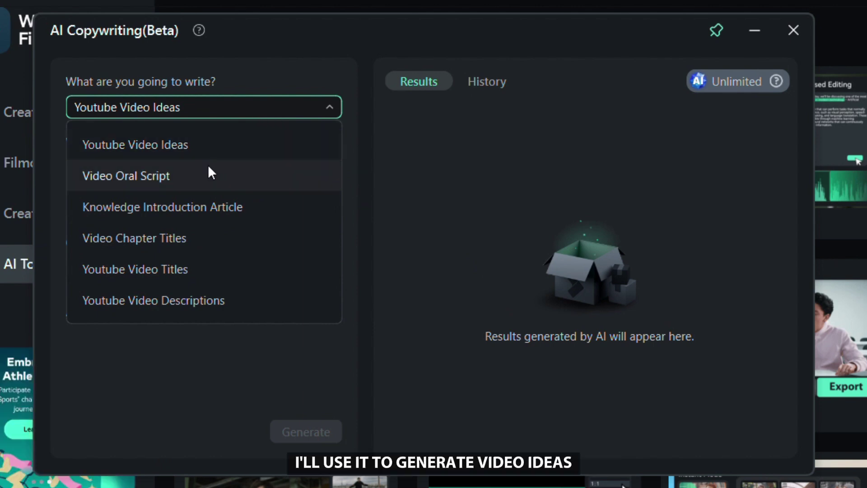
click(190, 145)
Enter the video topic "How to grow on YouTube" and keep English as the output language
click(188, 180)
text(How t)
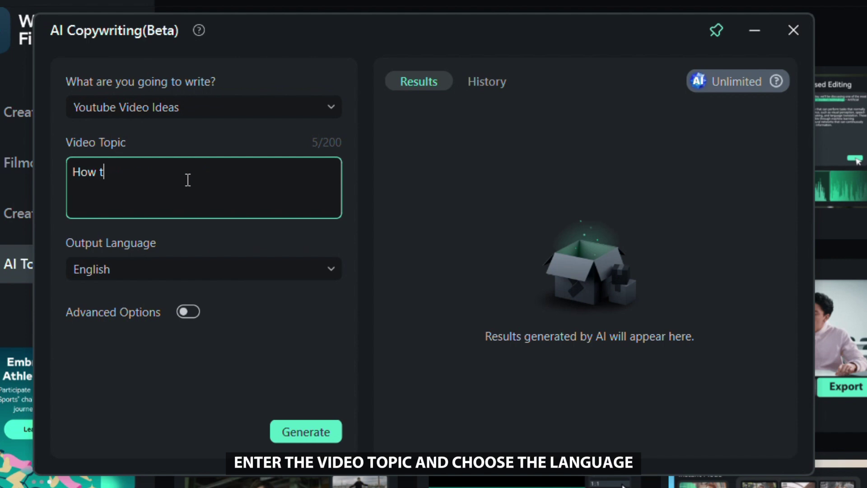
text(o grow on YouTube)
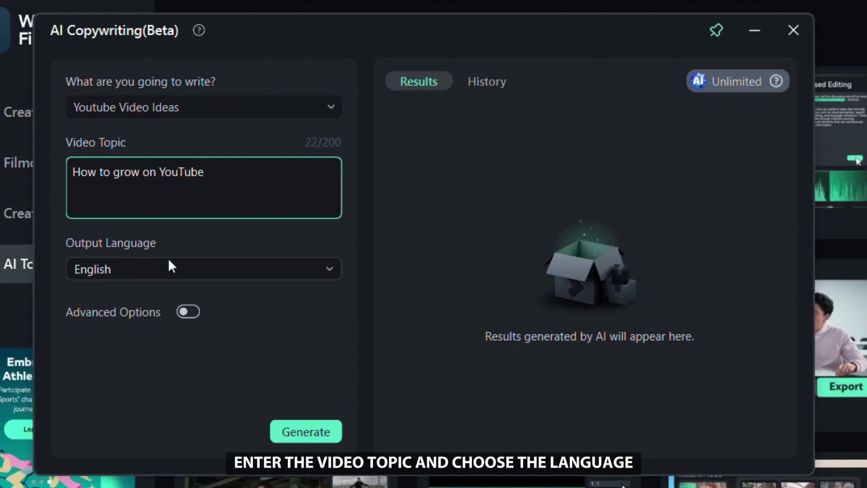
click(171, 266)
click(169, 260)
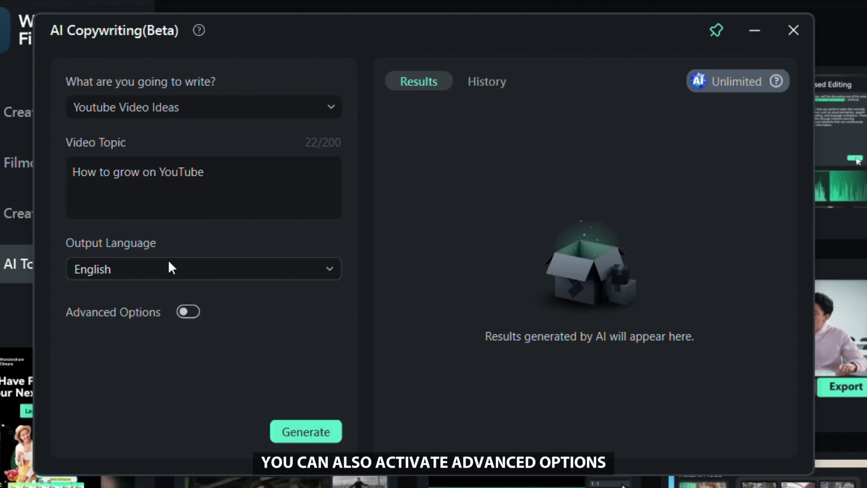
Enable Advanced Options, set the number of results to 9, generate the video ideas and look through them
click(183, 312)
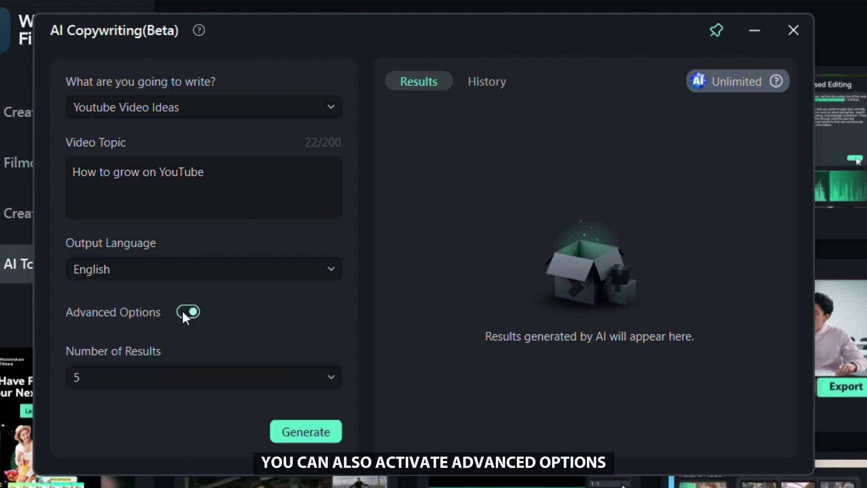
click(170, 381)
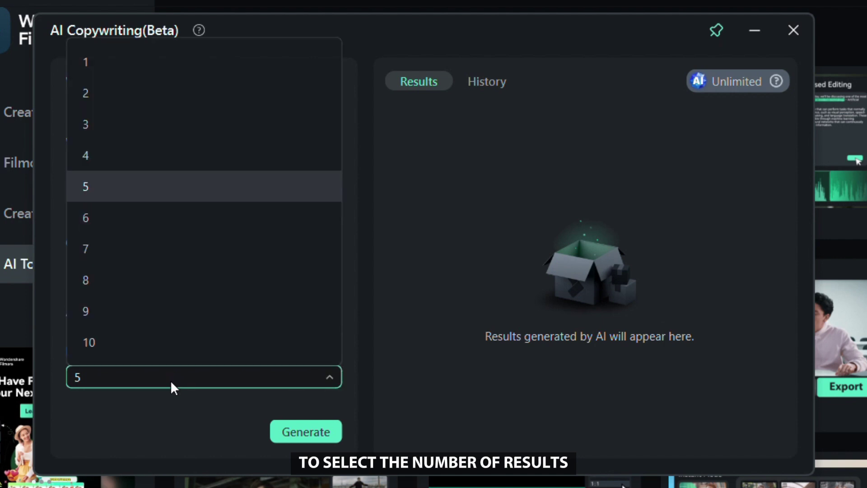
click(160, 307)
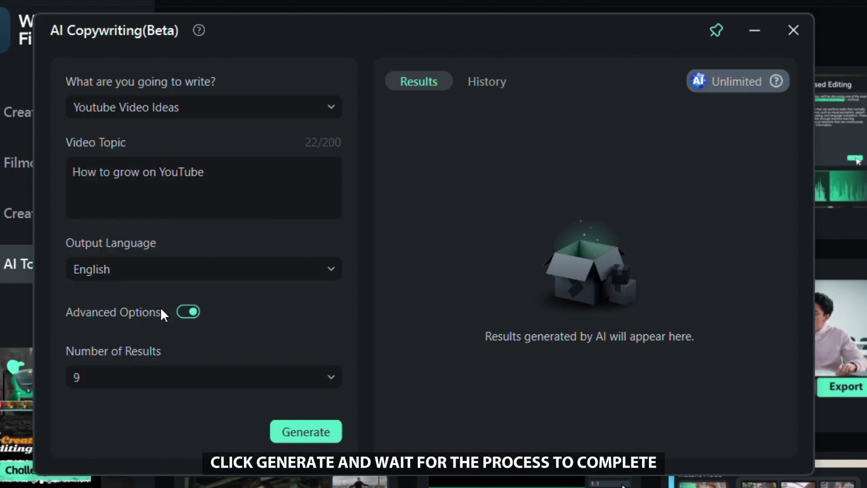
click(294, 434)
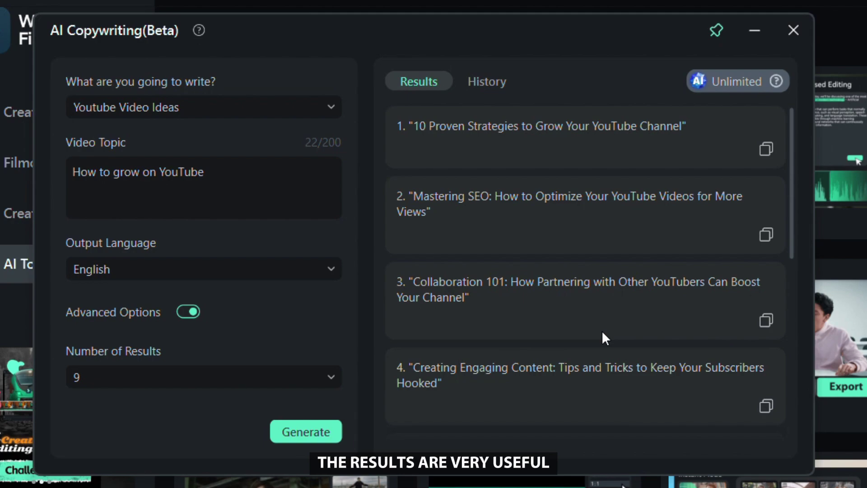
scroll(603, 333, down, 4)
scroll(603, 333, down, 5)
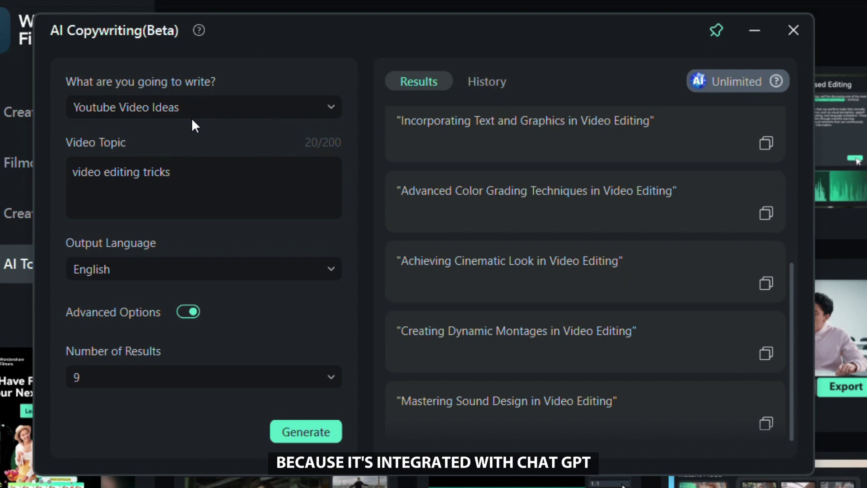
Change the content to write to Video Oral Script and generate a script on the topic "video editing tricks"
click(194, 113)
click(212, 176)
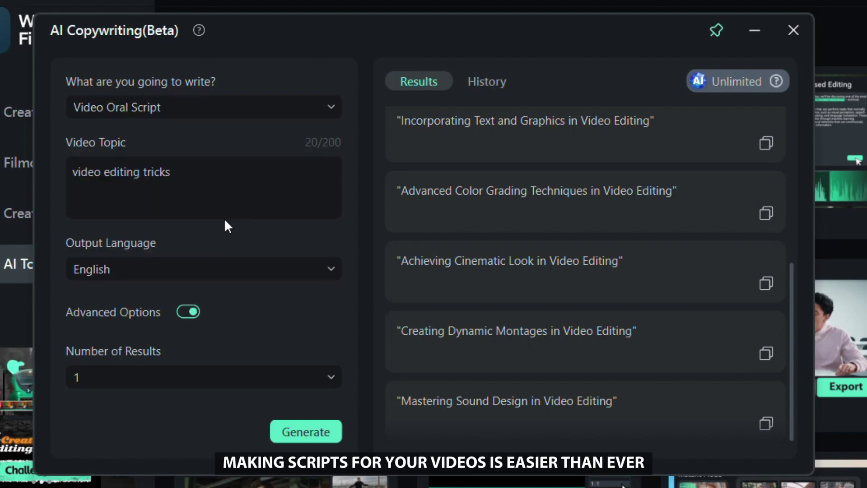
click(294, 433)
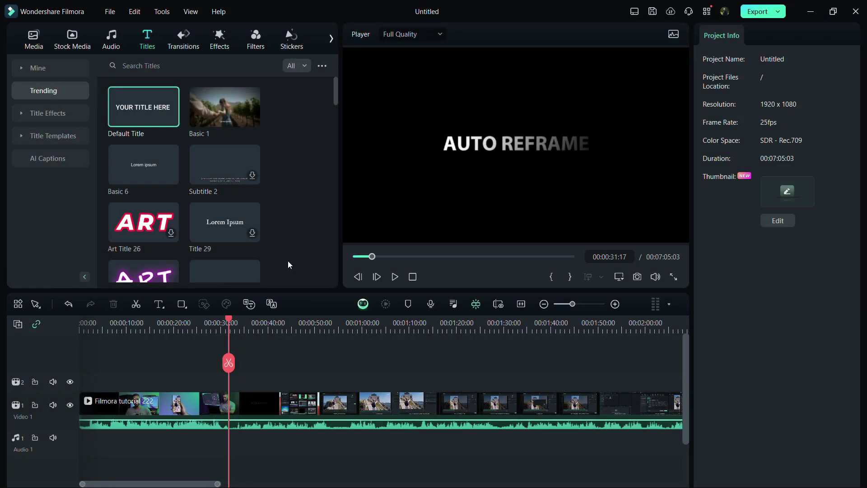
Add the Default Title to the timeline and open AI Copywriting for its text
mouse_move(209, 172)
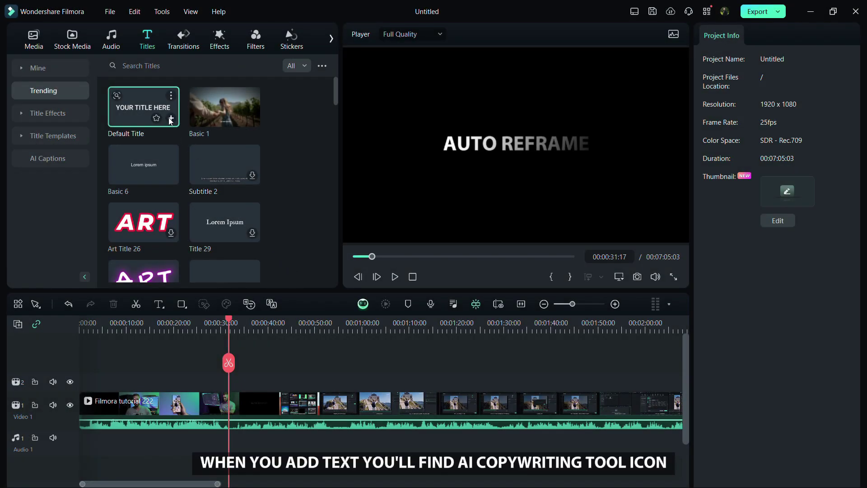
click(171, 118)
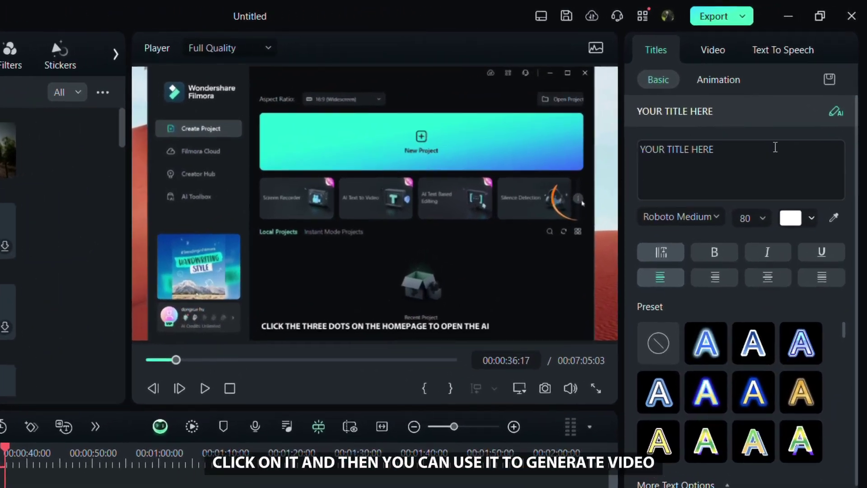
click(835, 112)
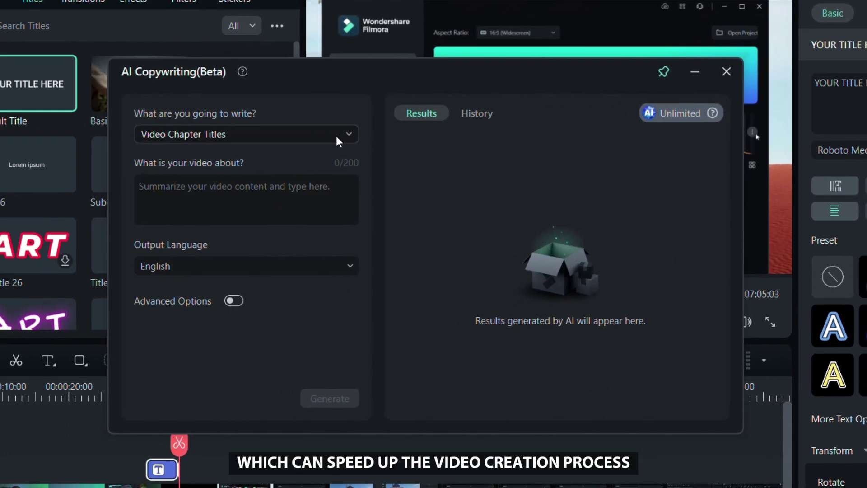
Generate Video Chapter Titles for the video description "AUTO REFRAME TOOL" in English, with Advanced Options enabled
click(281, 159)
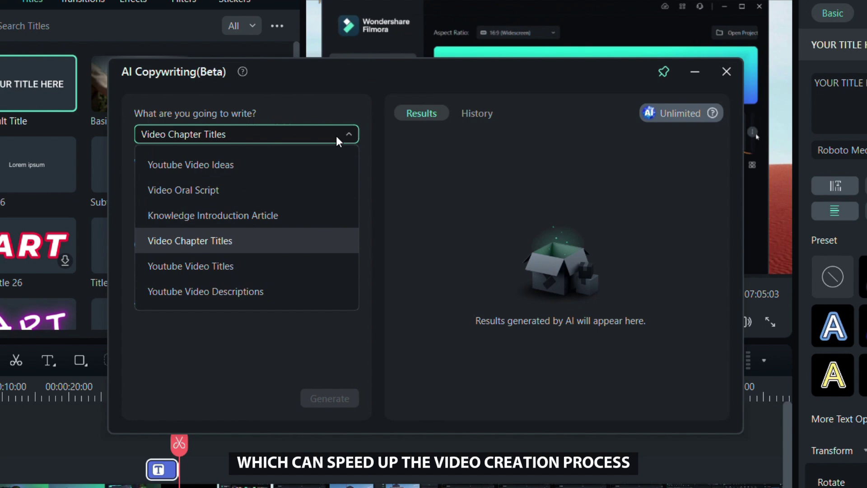
click(255, 234)
click(269, 200)
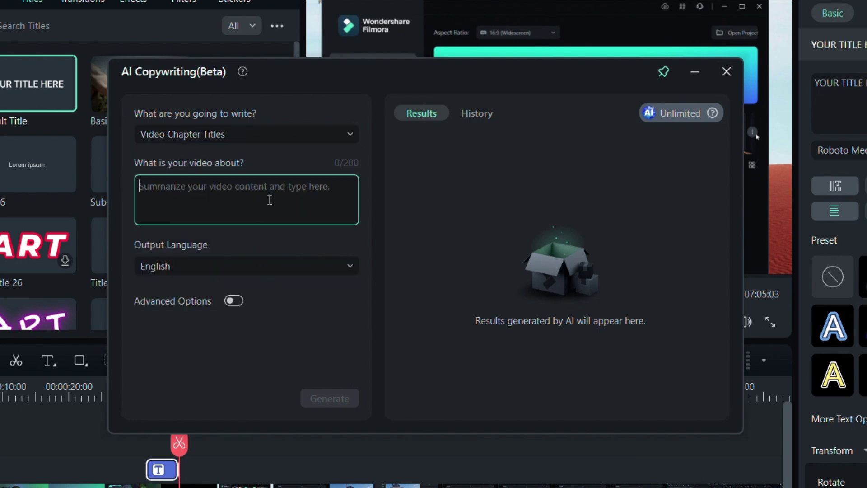
text(AUTO REFRAME TOOL)
click(234, 301)
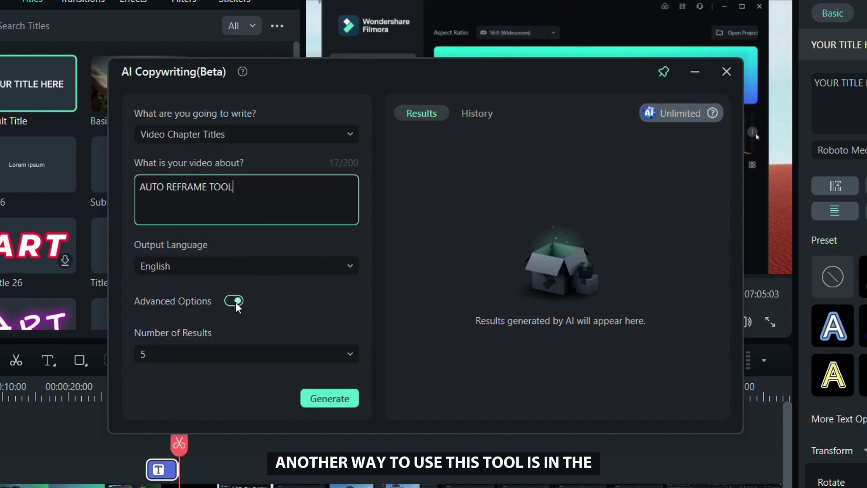
click(318, 394)
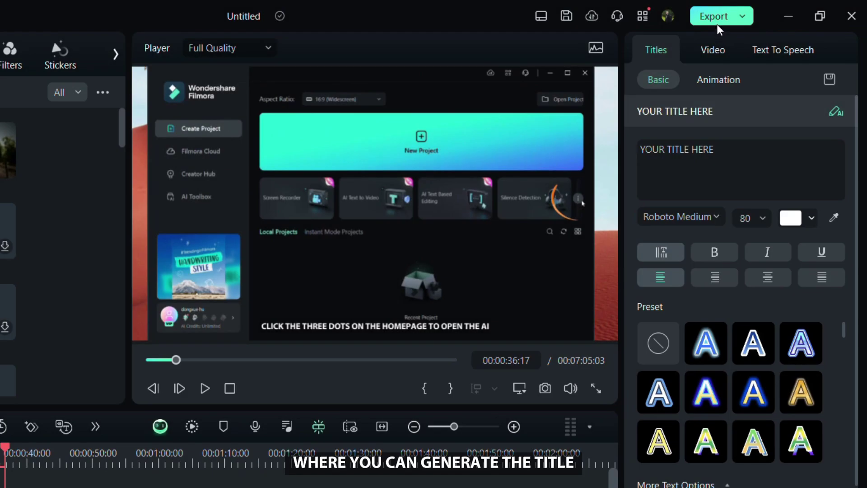
Open the export settings of the project and start AI Copywriting for the video's name
click(716, 18)
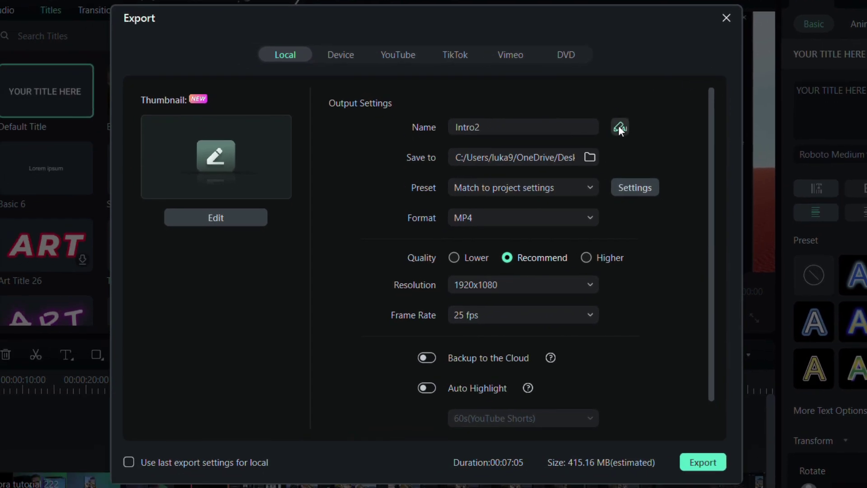
click(620, 128)
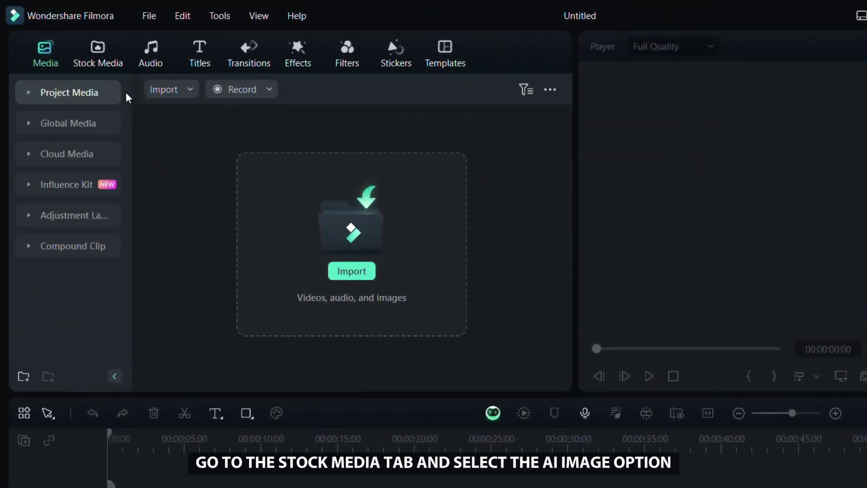
In Stock Media's AI Image, enter the prompt "Medium shot of a blonde man with a shocked face, surrounded by lights. Include negative space around him."
click(109, 67)
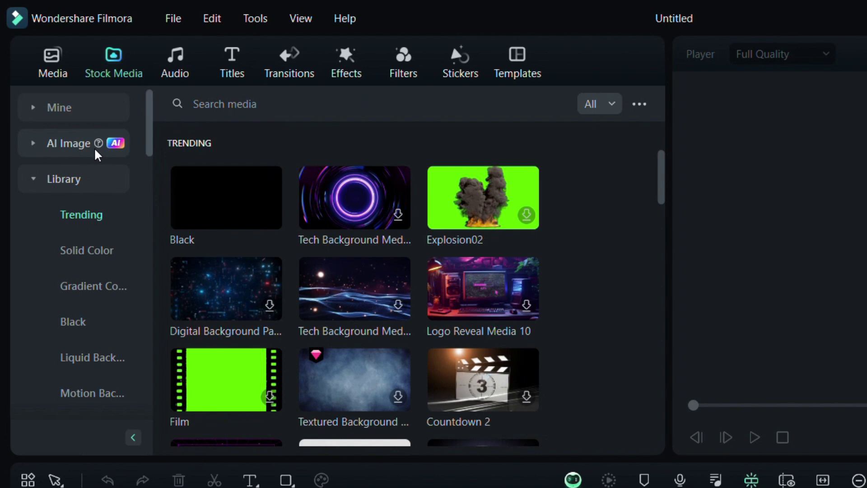
click(99, 152)
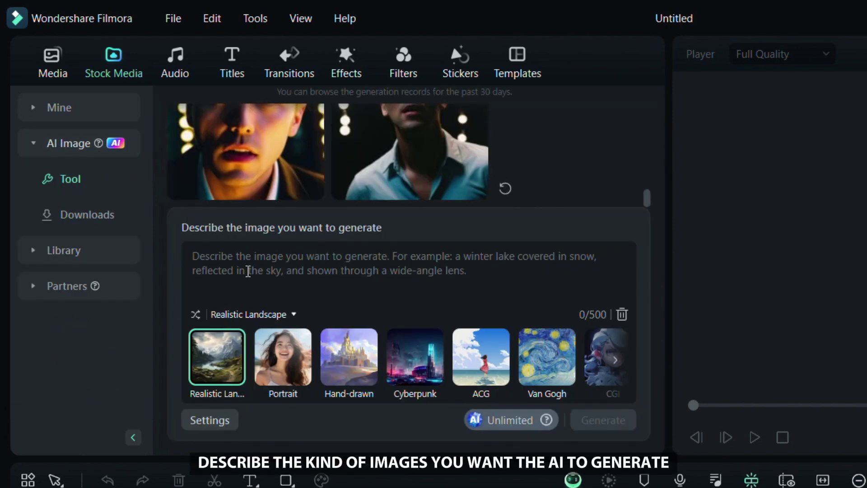
click(248, 270)
text(Medium shot of a blonde man with a shocked face, surrounded by lights. Include negative space around)
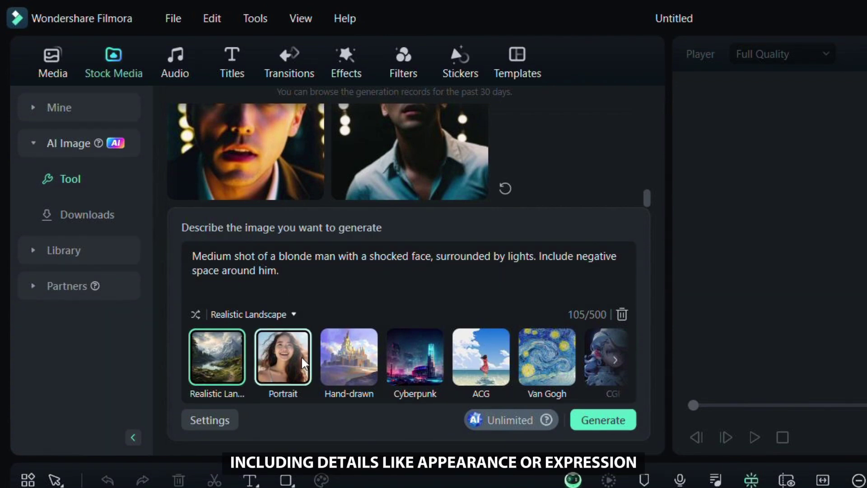
scroll(302, 363, down, 3)
scroll(302, 362, up, 3)
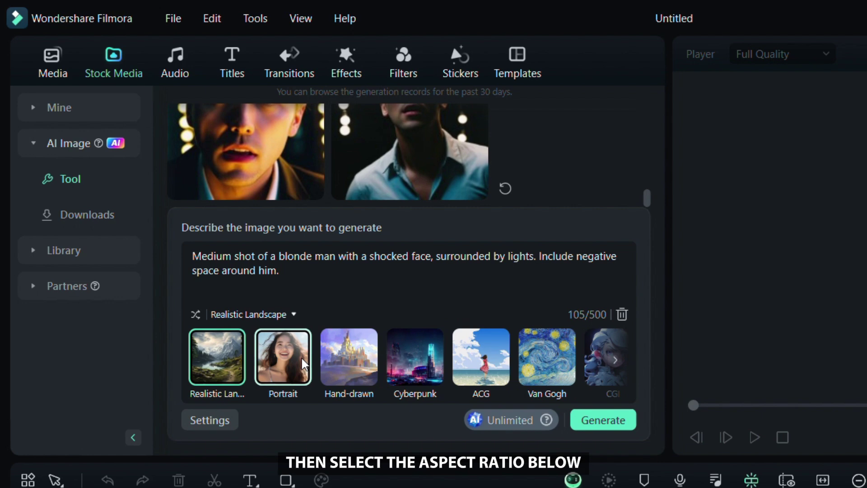
Set the aspect ratio to 16:9 and generate the images in the Realistic Landscape style
click(219, 427)
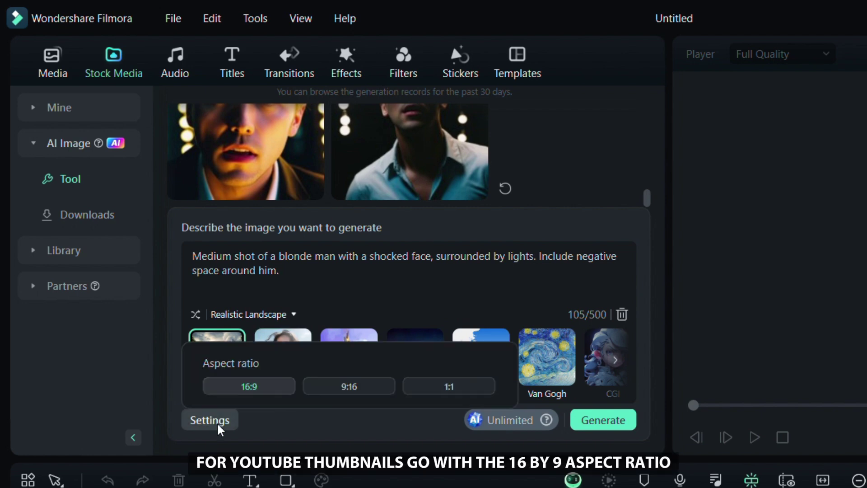
click(254, 388)
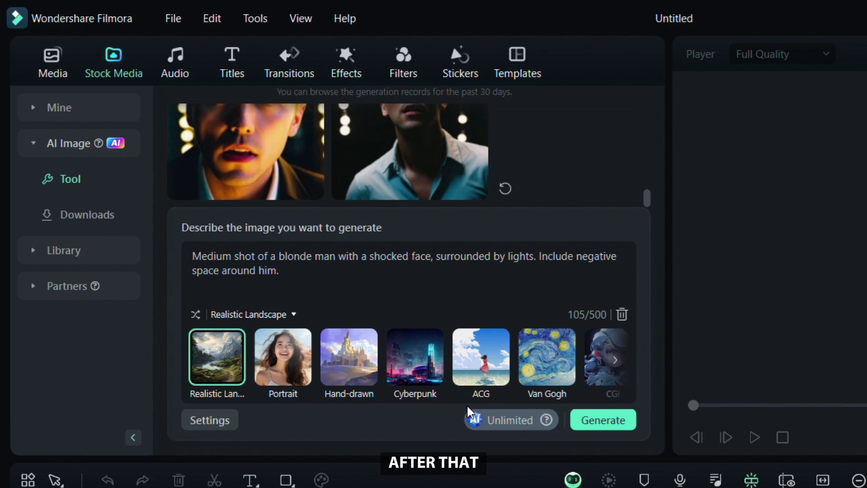
click(611, 424)
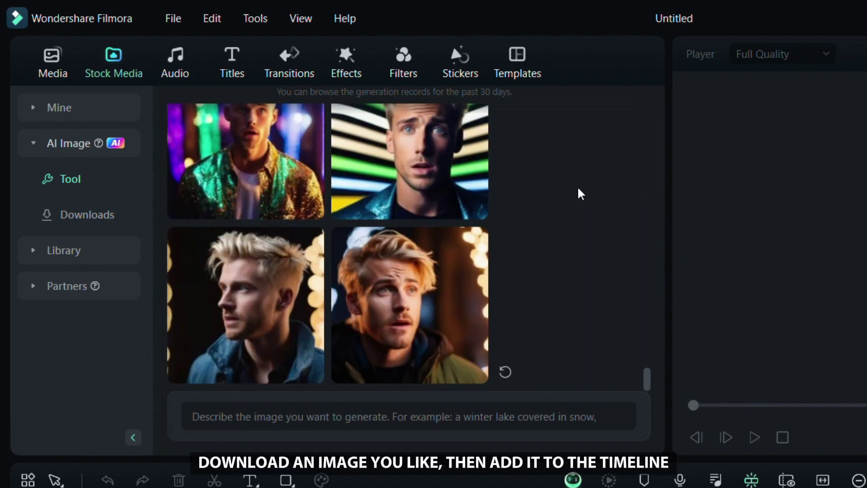
Find the earlier generated images dated 2024/07/30 19:29 and add the first one, the blonde man beside the lit arch, to the timeline
scroll(542, 284, up, 10)
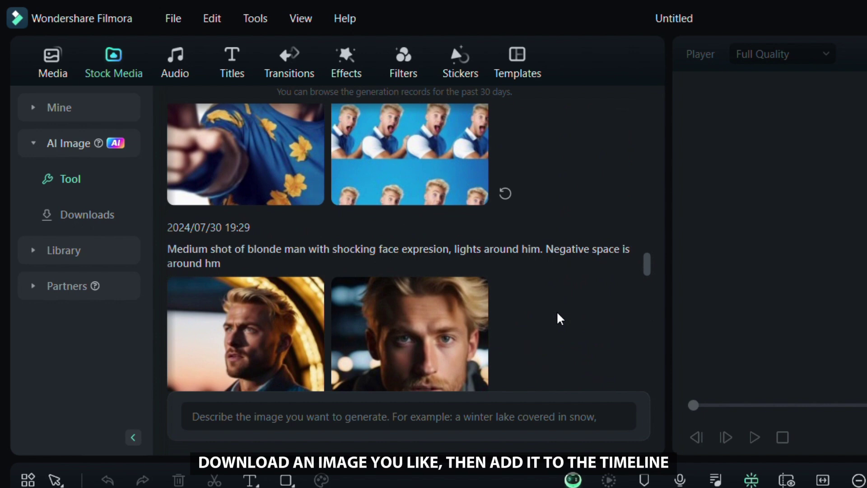
scroll(560, 319, down, 3)
mouse_move(283, 316)
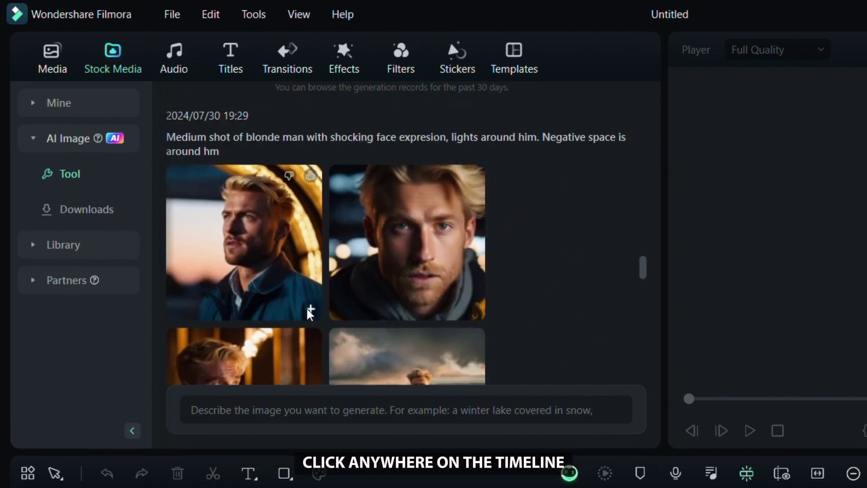
click(310, 311)
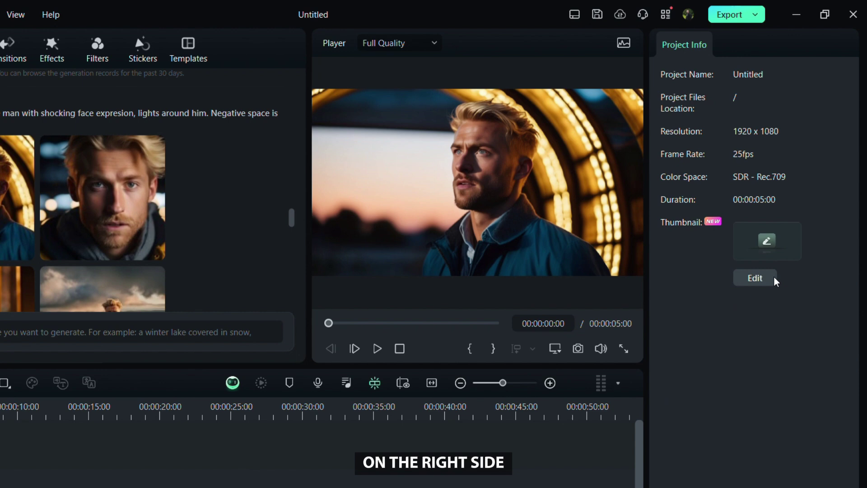
Open the project thumbnail for editing with the current video frame and browse the Vlog, Gaming and How-To templates
click(755, 278)
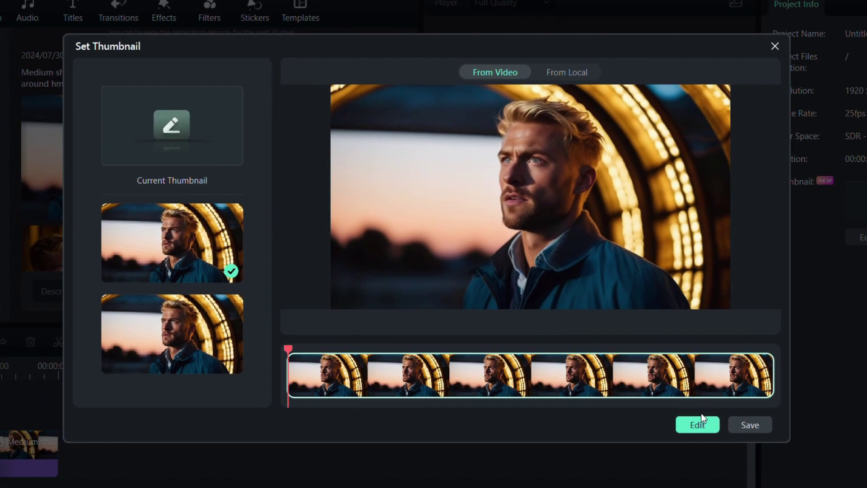
click(698, 425)
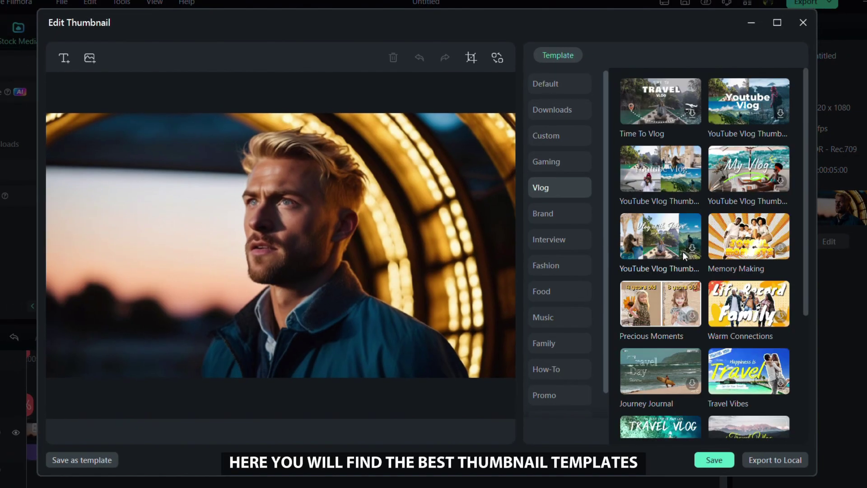
scroll(683, 239, down, 2)
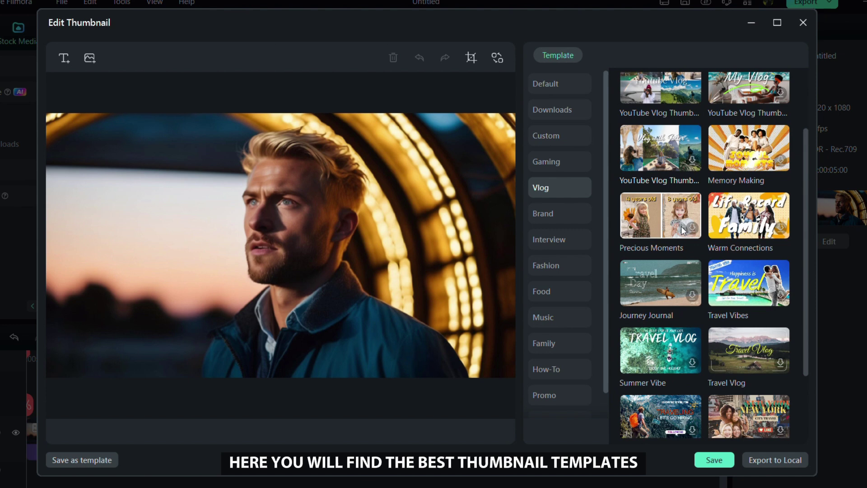
scroll(681, 226, down, 2)
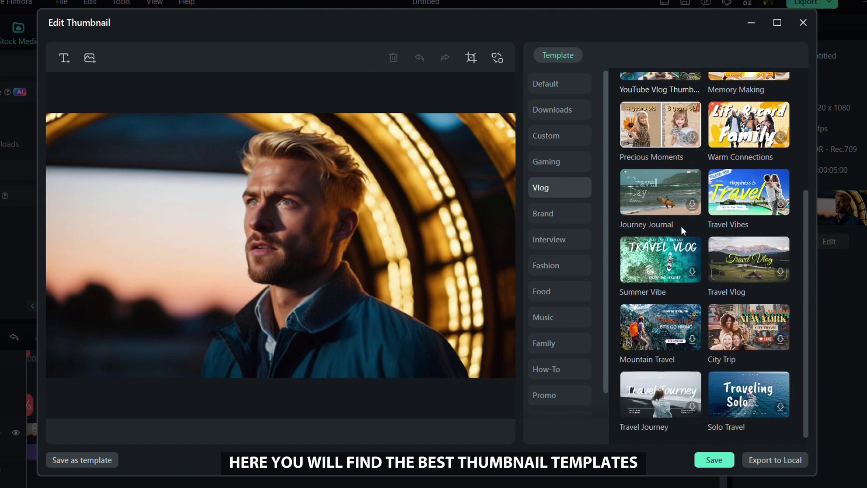
click(582, 170)
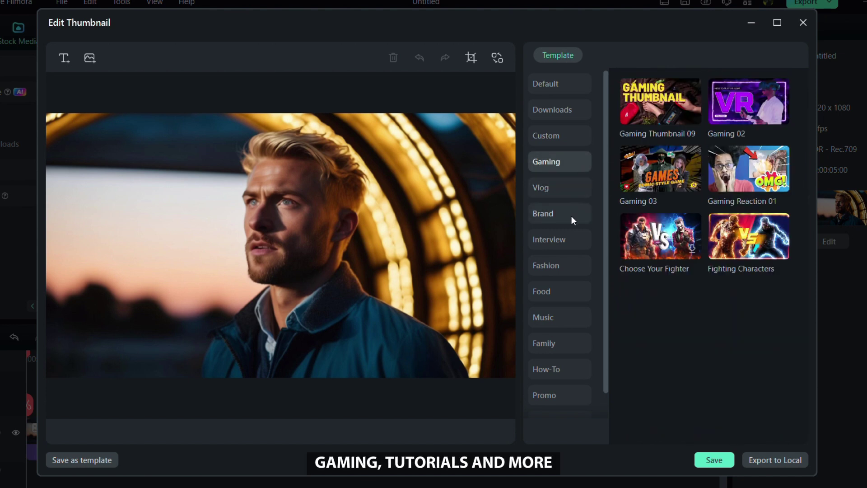
click(571, 365)
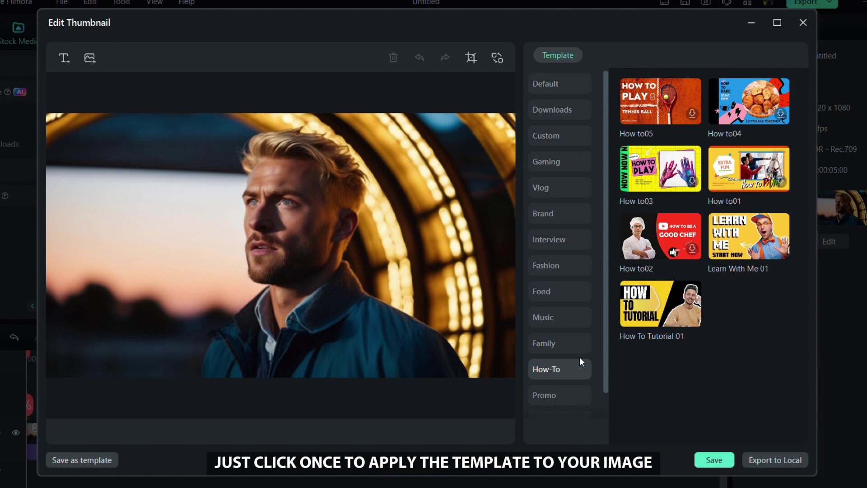
Apply the How To Tutorial 01 thumbnail template, then replace it with Facts You Dont Know 01 from the Education templates
click(639, 307)
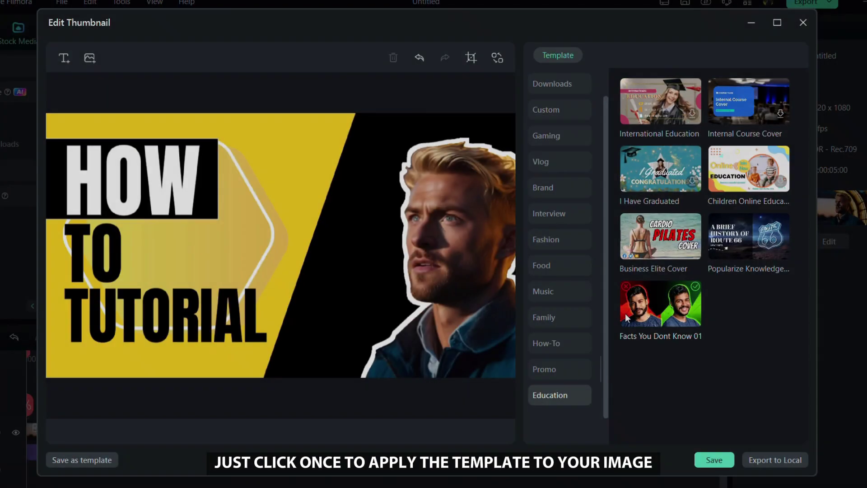
click(638, 309)
click(513, 280)
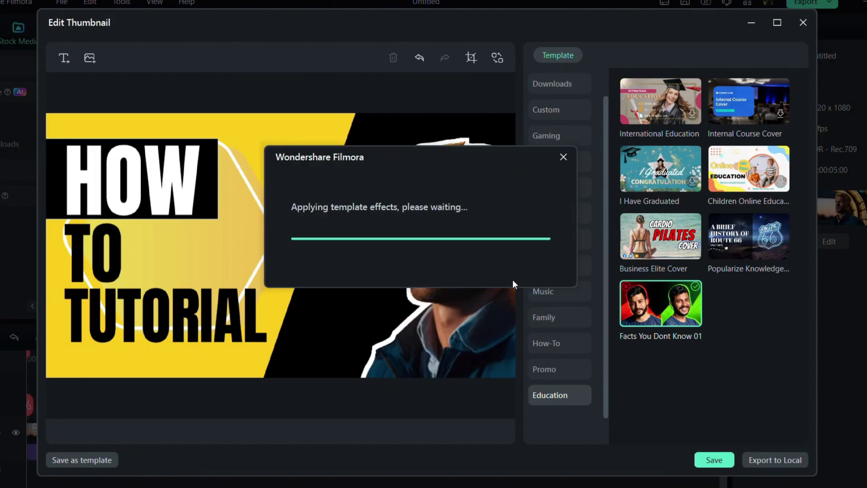
Replace the thumbnail template with the Brand one reading "Reaction Video Without Green" beside a hand-held phone
click(557, 194)
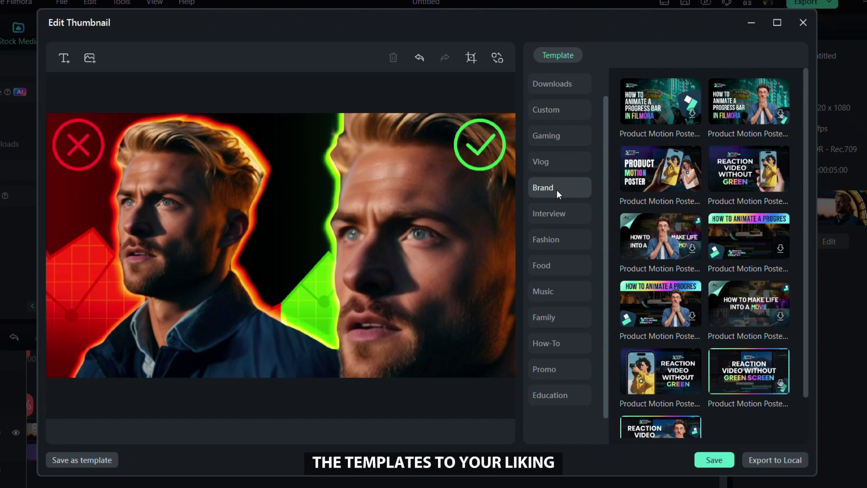
click(716, 170)
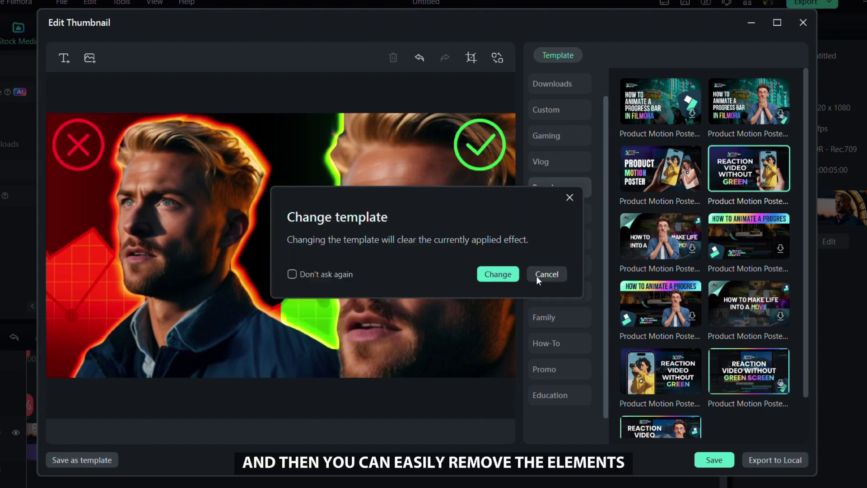
click(504, 280)
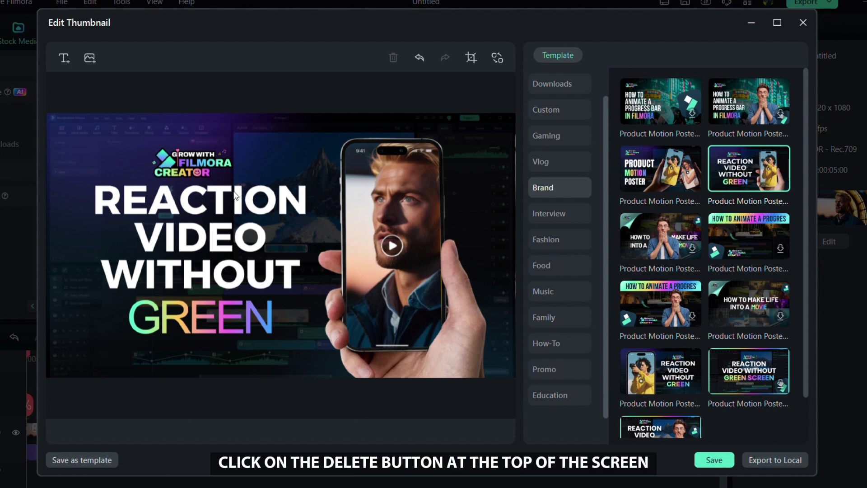
Delete the Grow with Filmora Creator logo and the multicoloured GREEN text from the thumbnail
click(167, 162)
key(Delete)
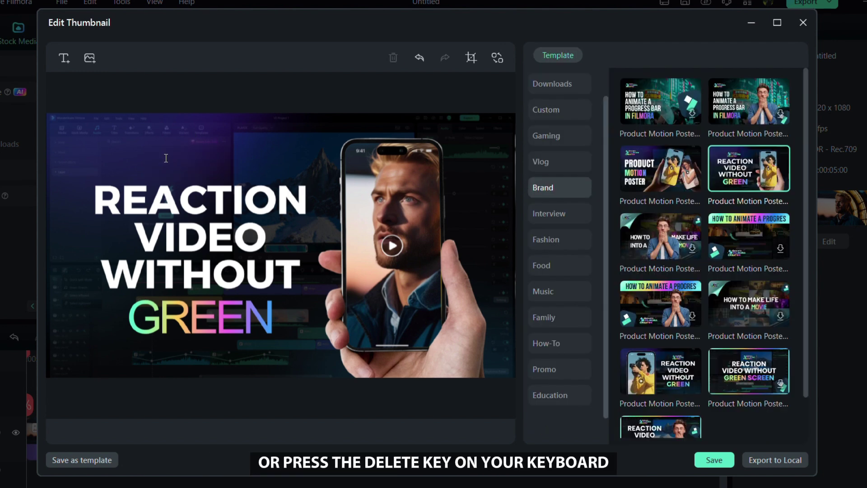
click(211, 309)
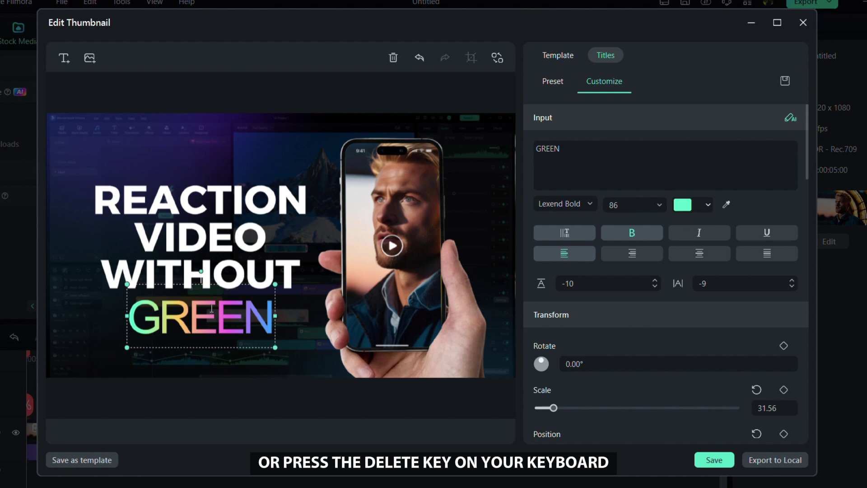
key(Delete)
Replace the REACTION VIDEO WITHOUT text with "EASY TRICKS" on two lines and align it left
click(231, 247)
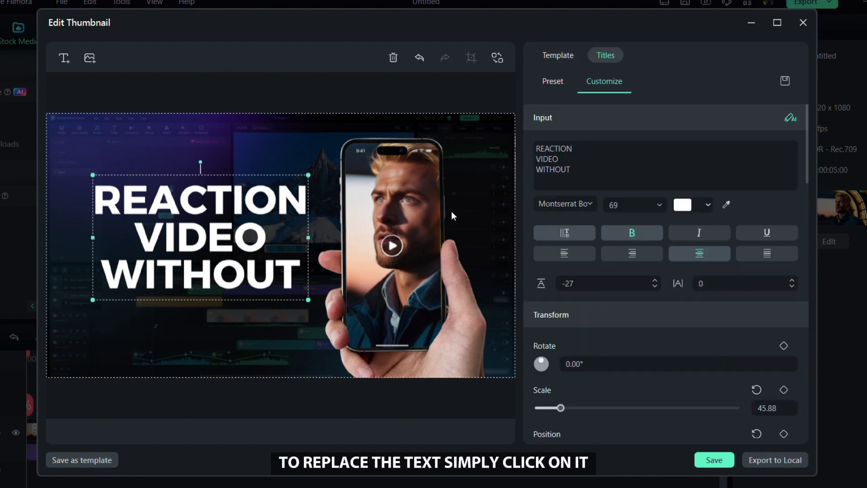
drag(641, 174, 536, 144)
text(EAS)
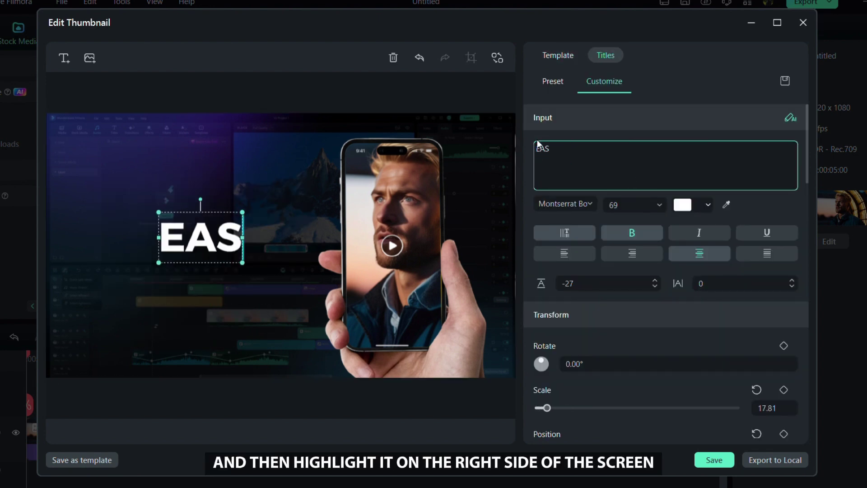
text(Y)
key(Return)
text(TRICKS)
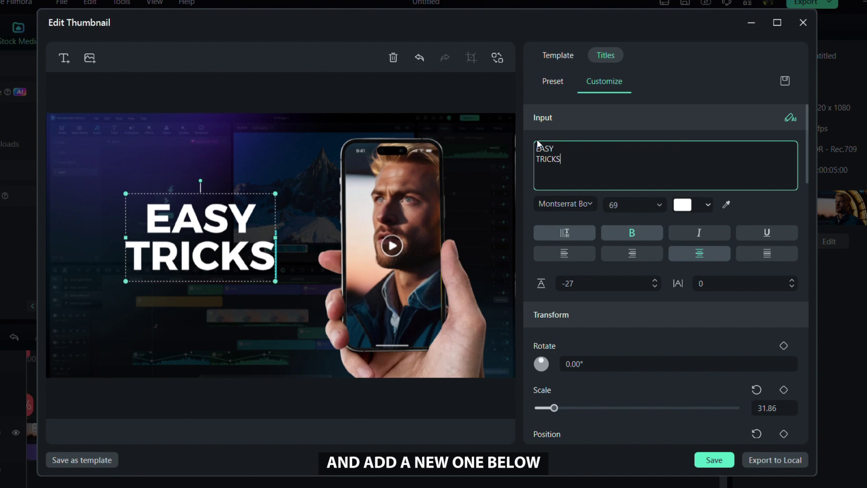
click(560, 256)
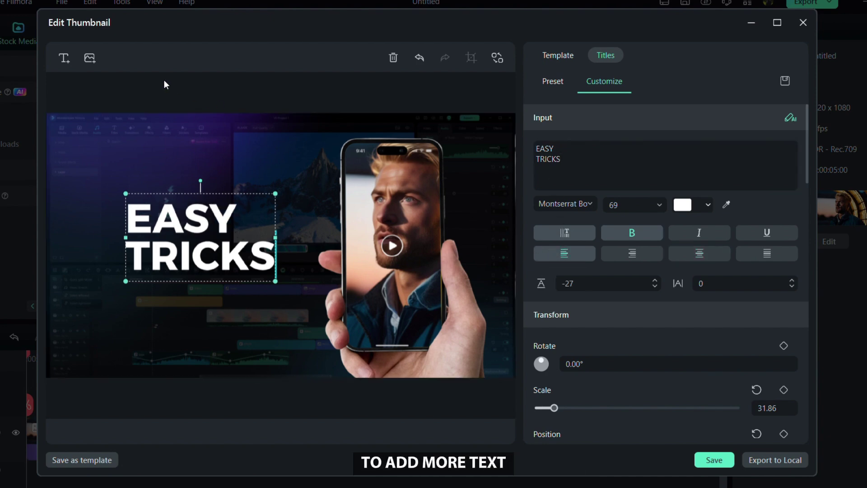
Add the text "5" in Montserrat Bold, enlarge it to size 184 and place it left of EASY TRICKS
click(65, 58)
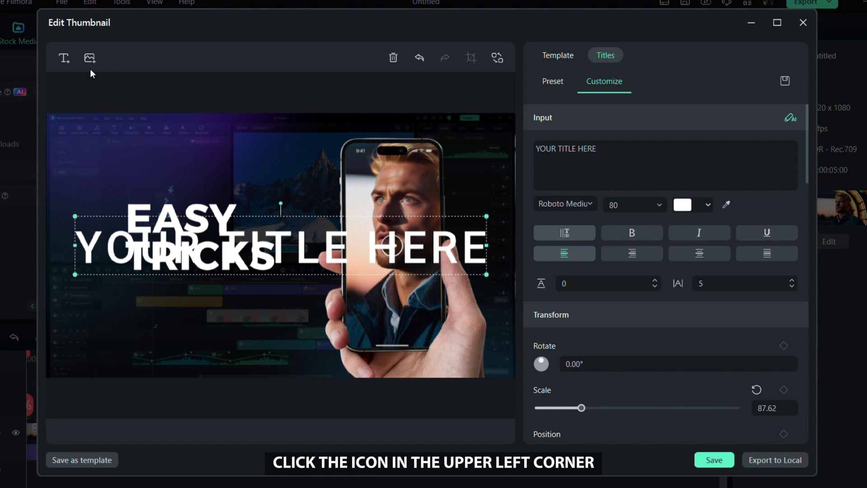
drag(693, 180, 513, 136)
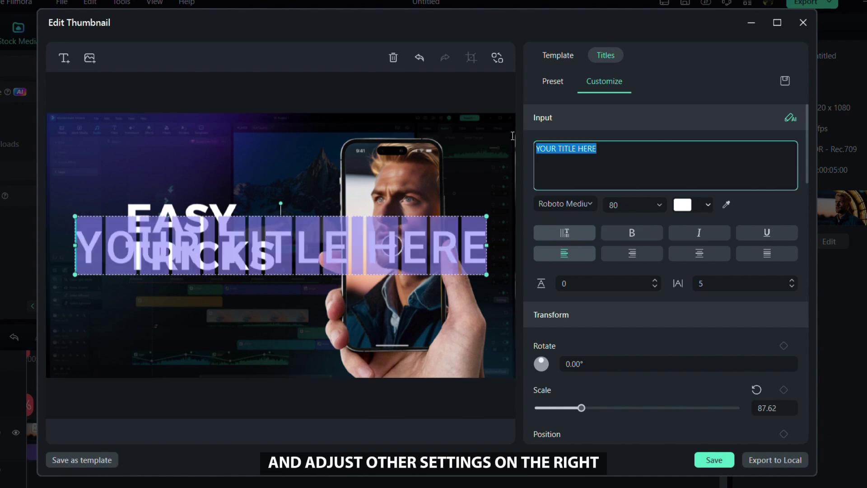
text(5)
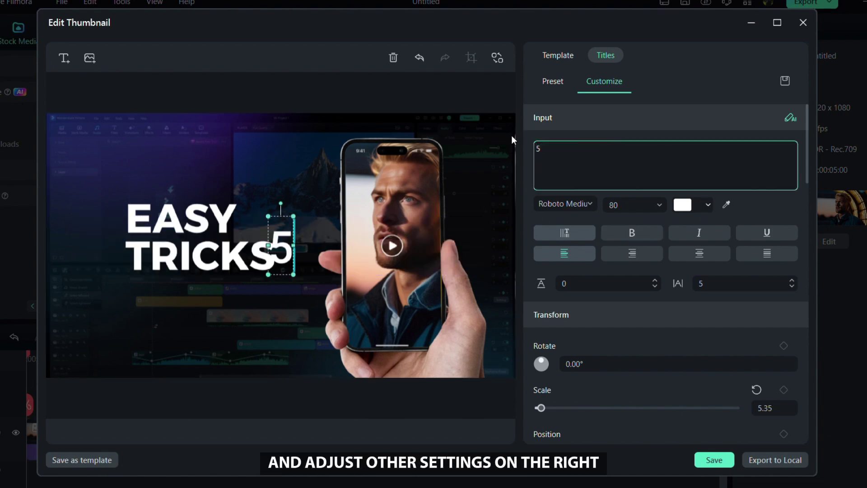
click(560, 204)
click(599, 365)
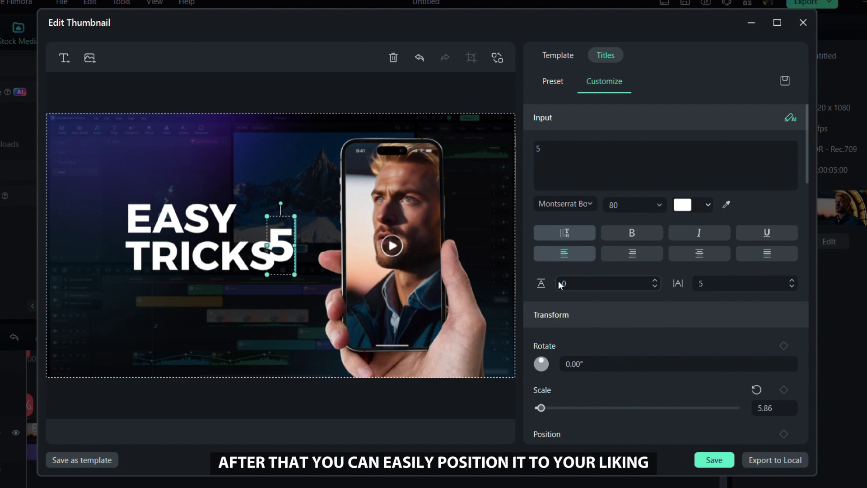
drag(294, 213, 88, 240)
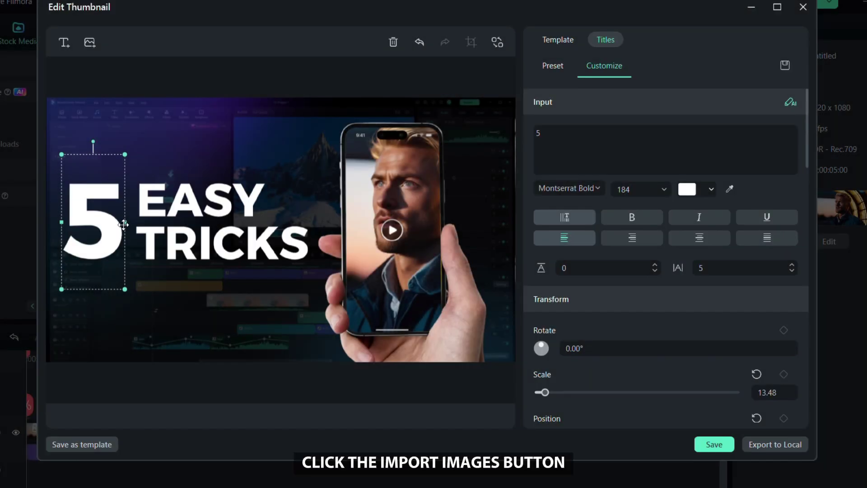
Import the blue glow image, enlarge it to about 196% in the thumbnail's lower-left corner and layer it behind the text
click(87, 41)
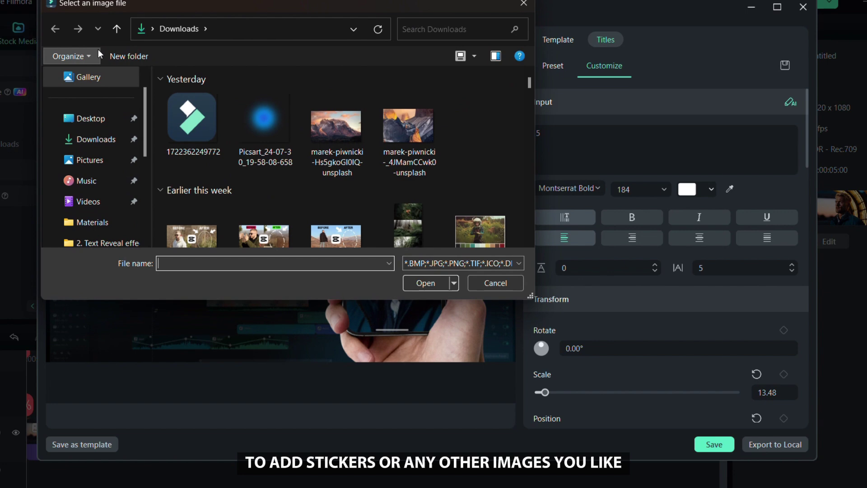
double_click(249, 121)
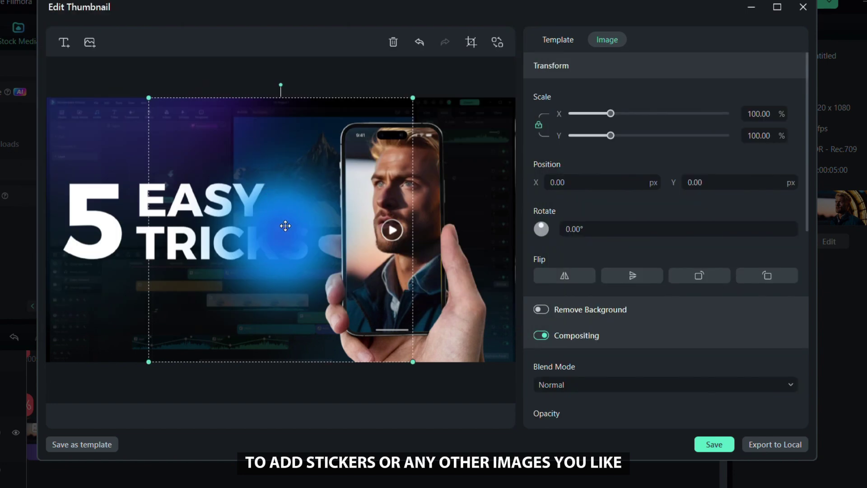
right_click(286, 226)
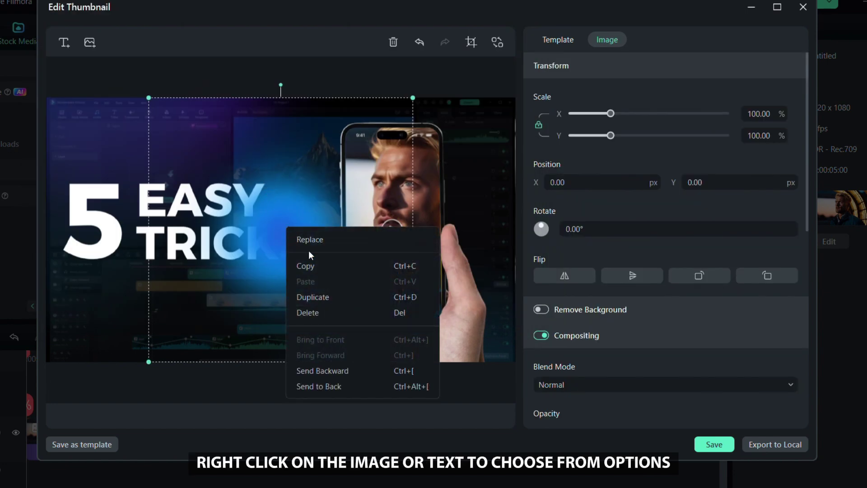
click(349, 370)
drag(285, 246, 86, 347)
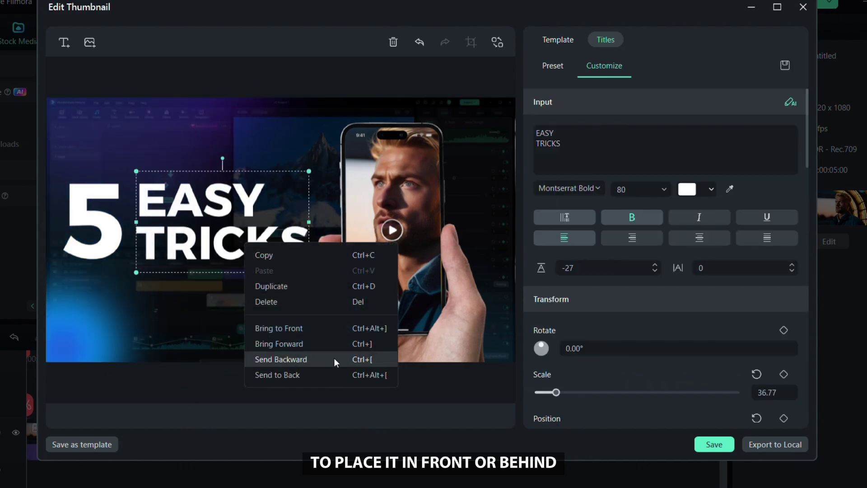
click(335, 357)
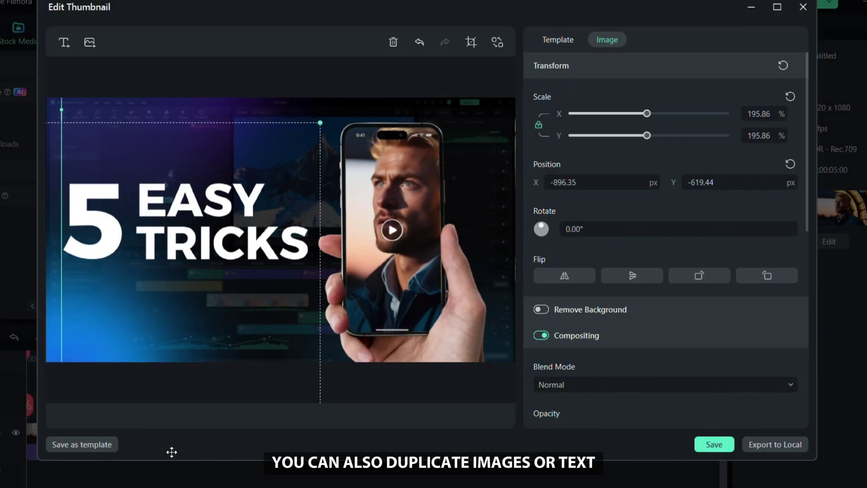
Duplicate the blue glow image and move the copy to the thumbnail's upper-right corner
right_click(114, 362)
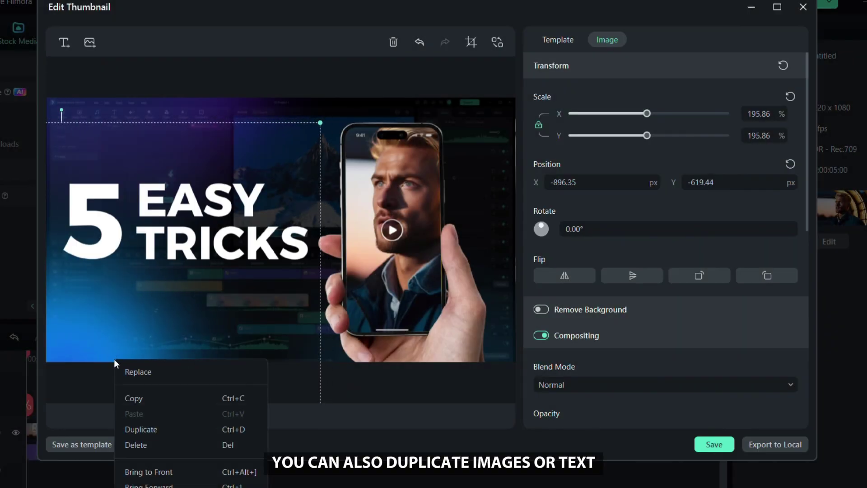
click(155, 429)
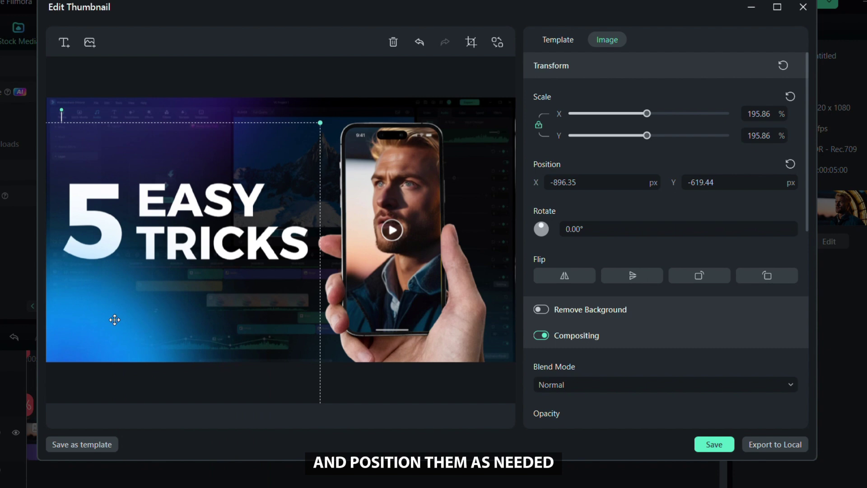
drag(117, 319, 533, 98)
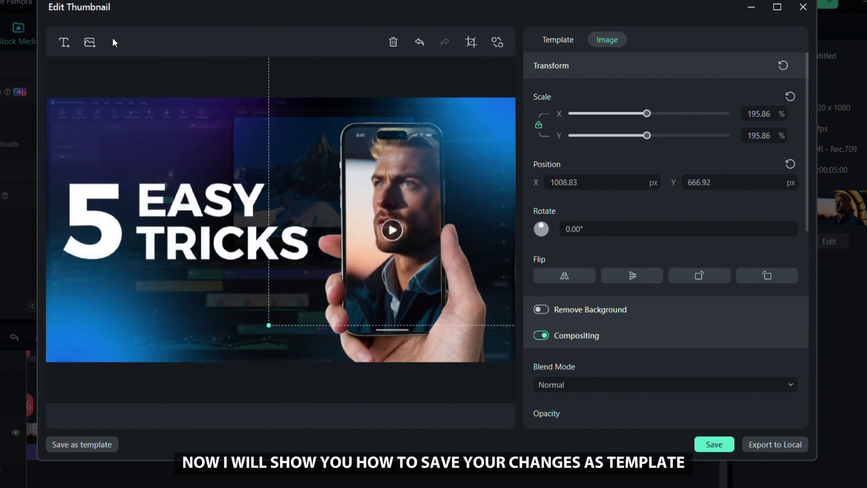
click(89, 42)
click(210, 130)
double_click(211, 130)
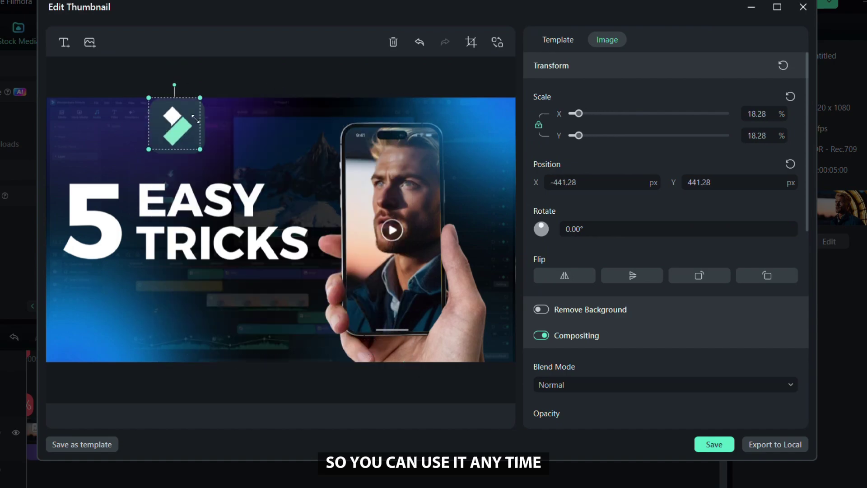
drag(178, 126, 492, 141)
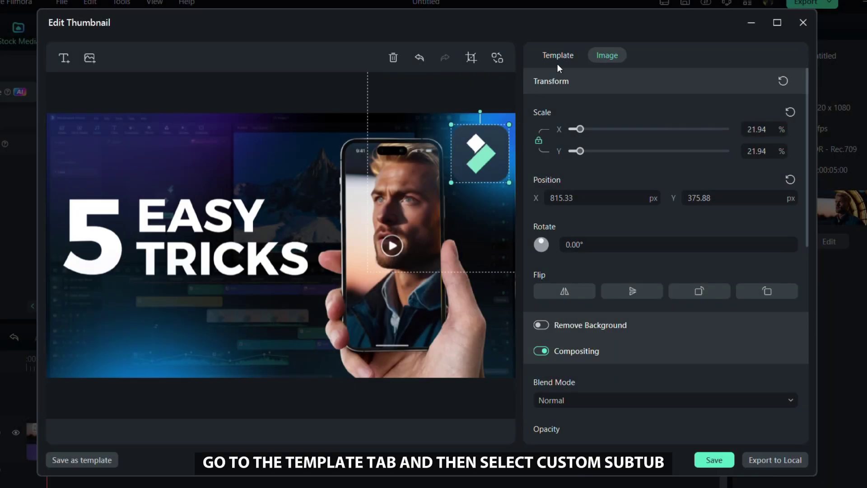
Save the finished thumbnail as a custom template and start exporting it to the local computer
click(560, 56)
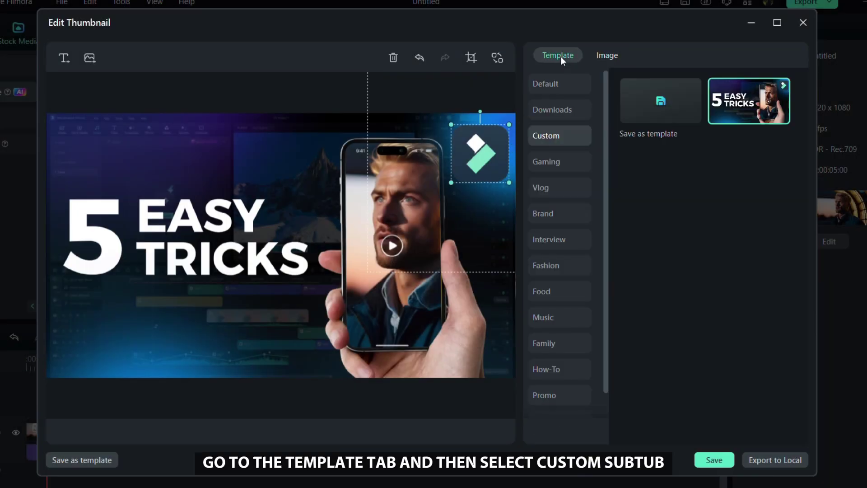
click(653, 113)
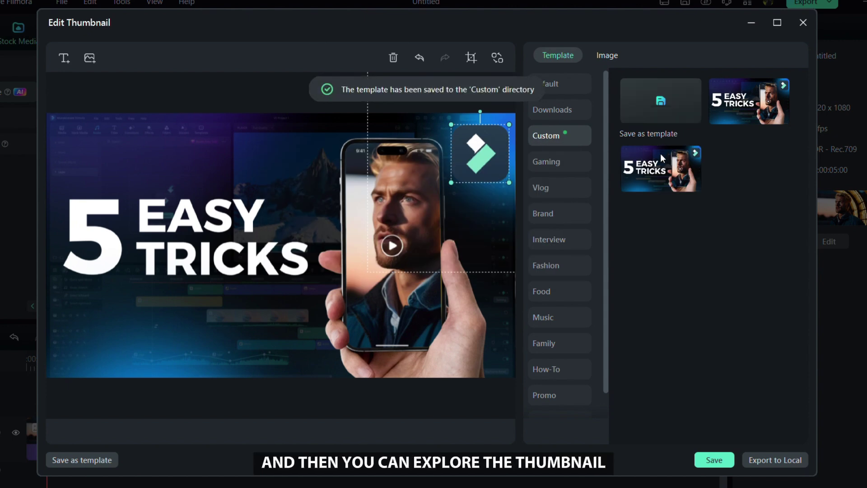
click(775, 460)
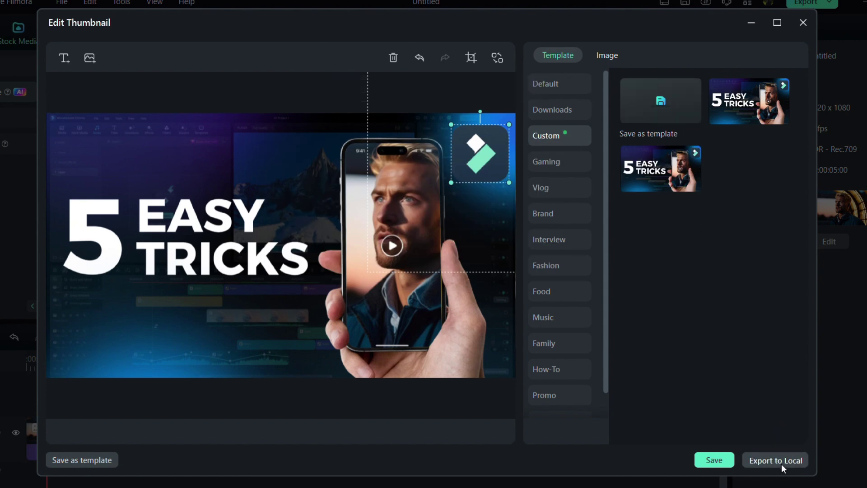